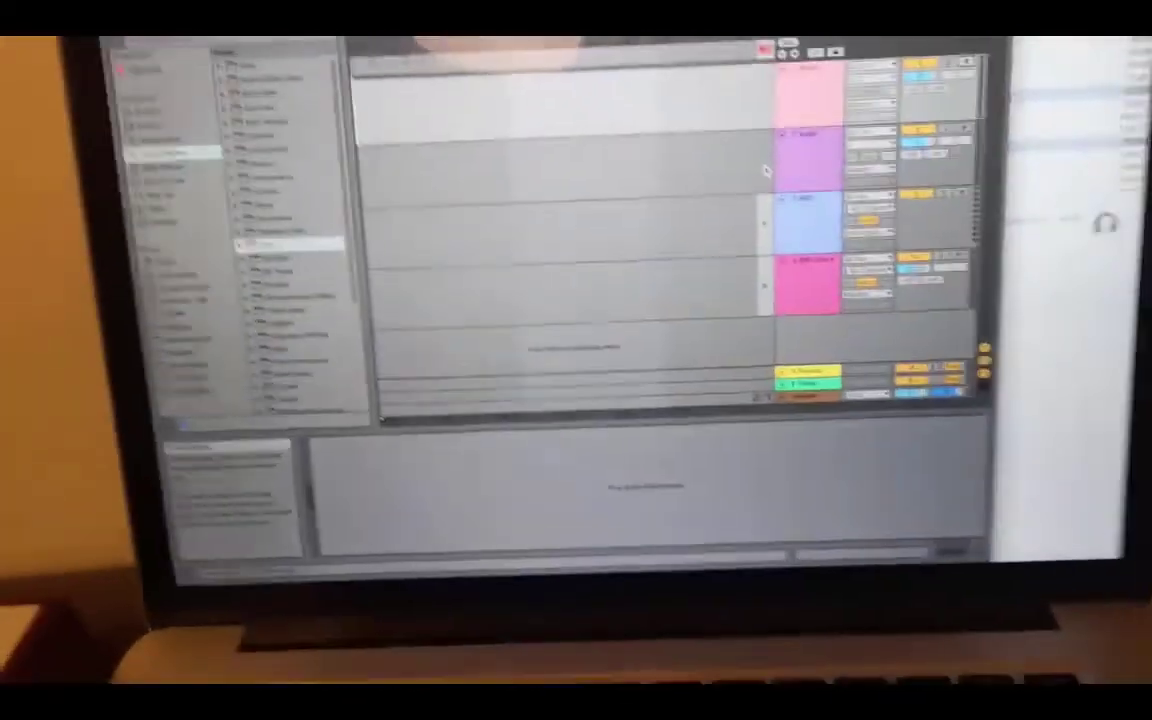
{"action": "left_click", "coordinate": [586, 208]}
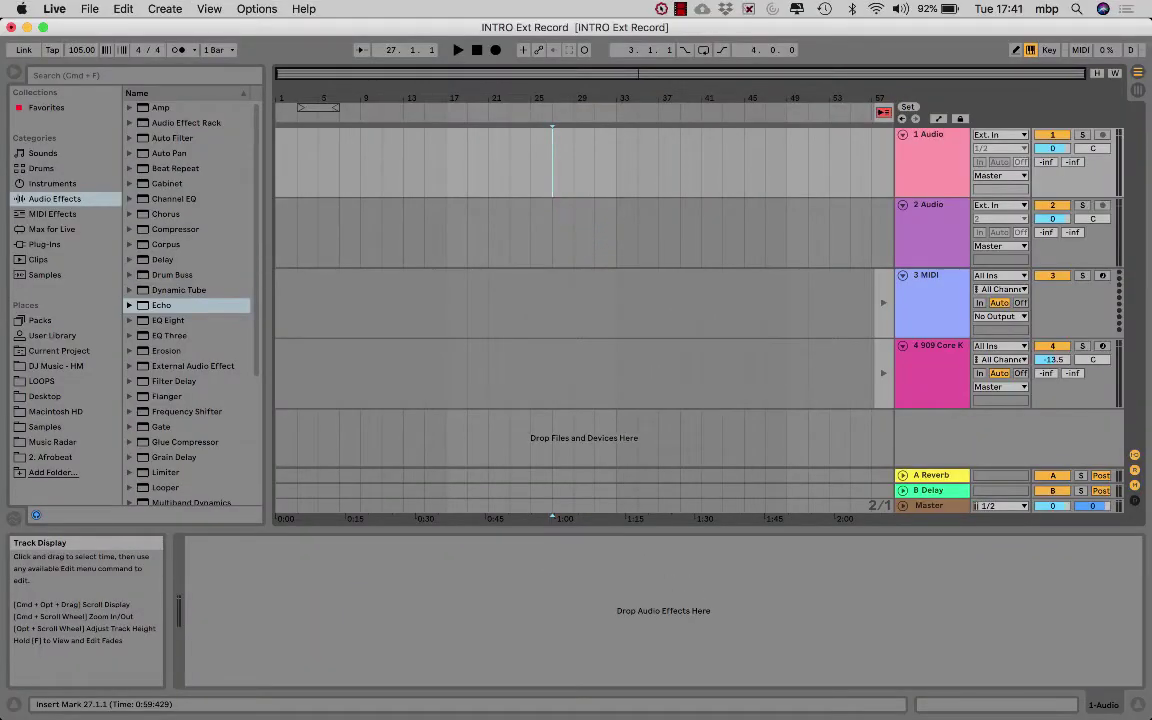
{"action": "left_click", "coordinate": [498, 215]}
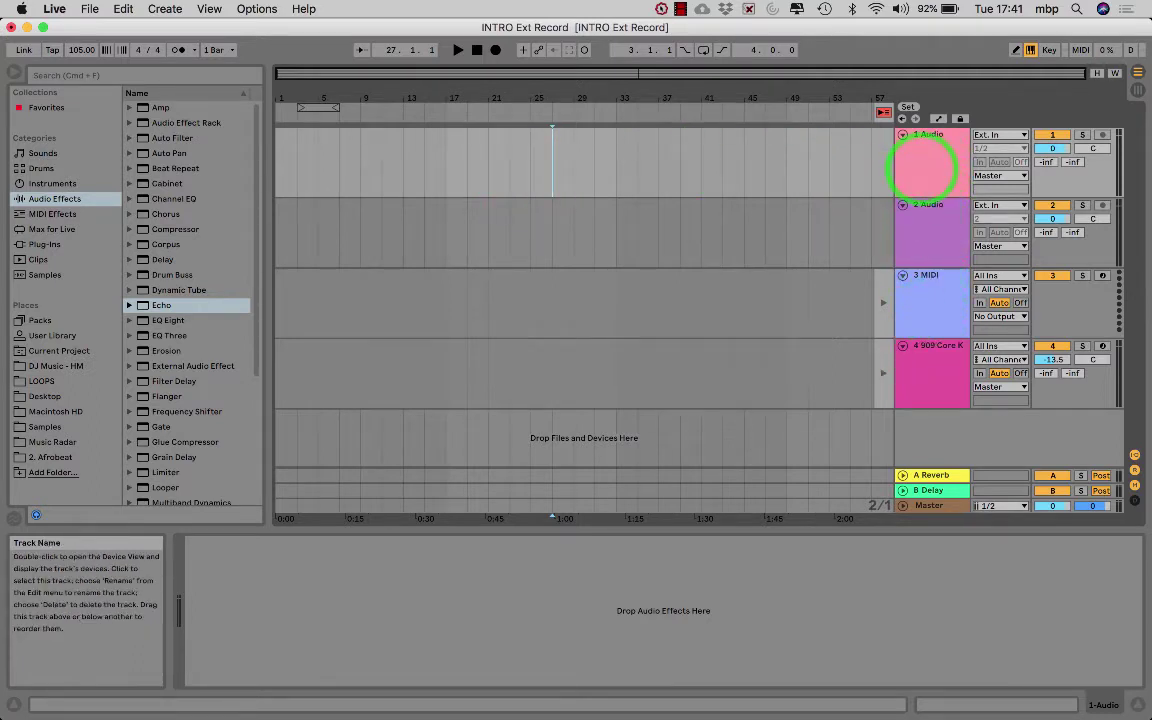
{"action": "left_click", "coordinate": [762, 152]}
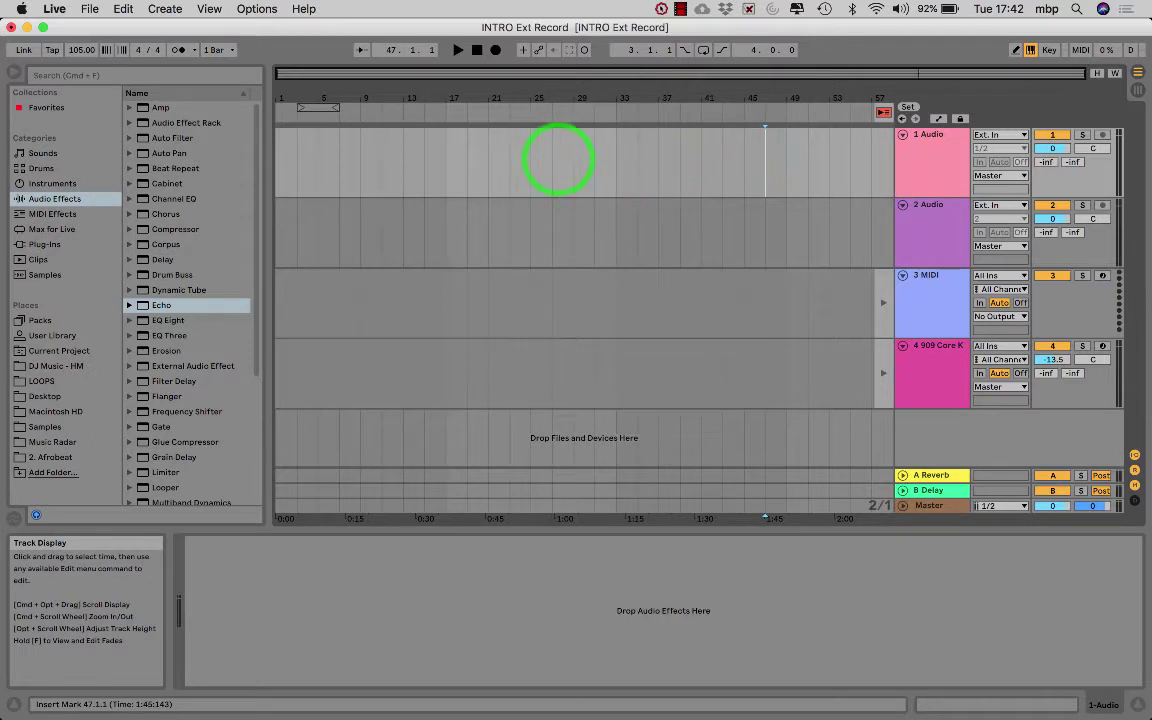
{"action": "left_click", "coordinate": [571, 161]}
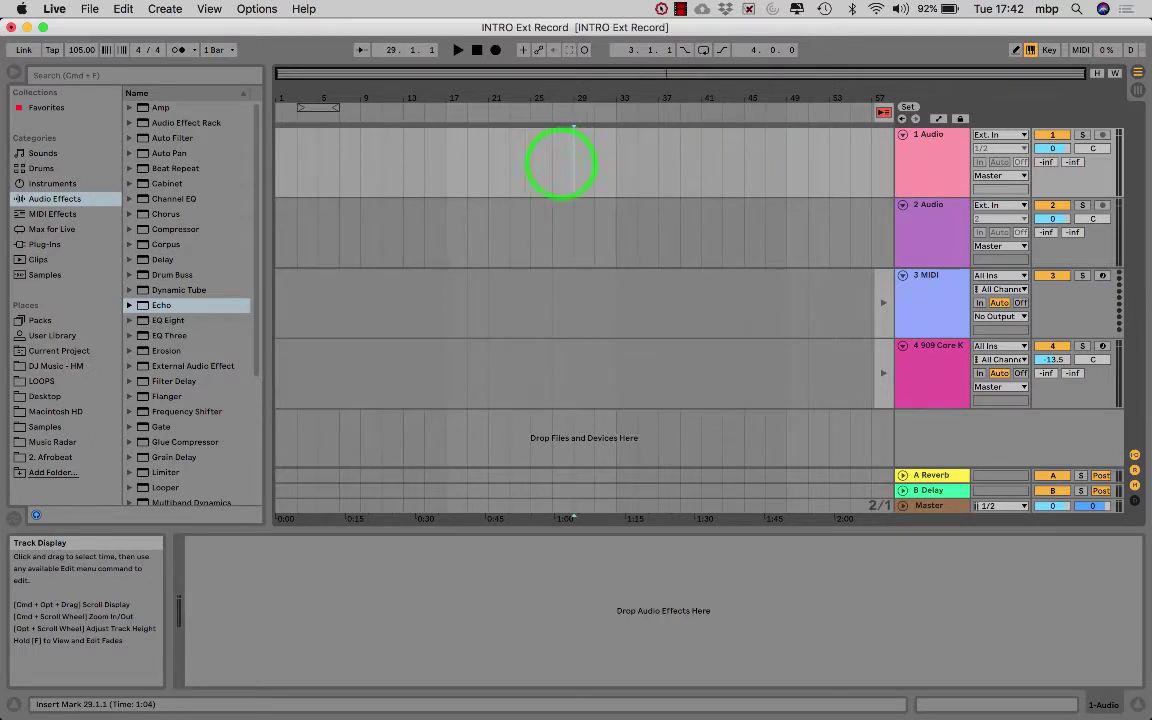
Set the audio input device to Built-in Microphone (2 In, 0 Out) in the audio preferences and close them
{"action": "left_click", "coordinate": [552, 163]}
{"action": "key", "text": "super+comma"}
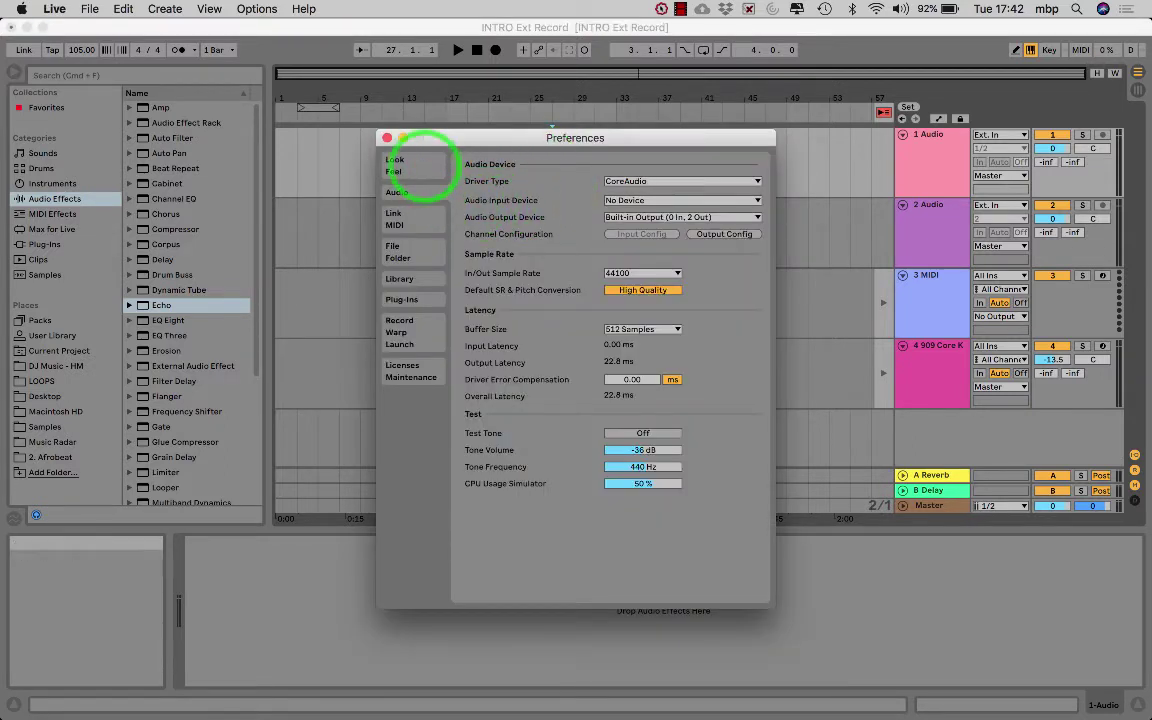
{"action": "left_click", "coordinate": [397, 165]}
{"action": "left_click", "coordinate": [397, 192]}
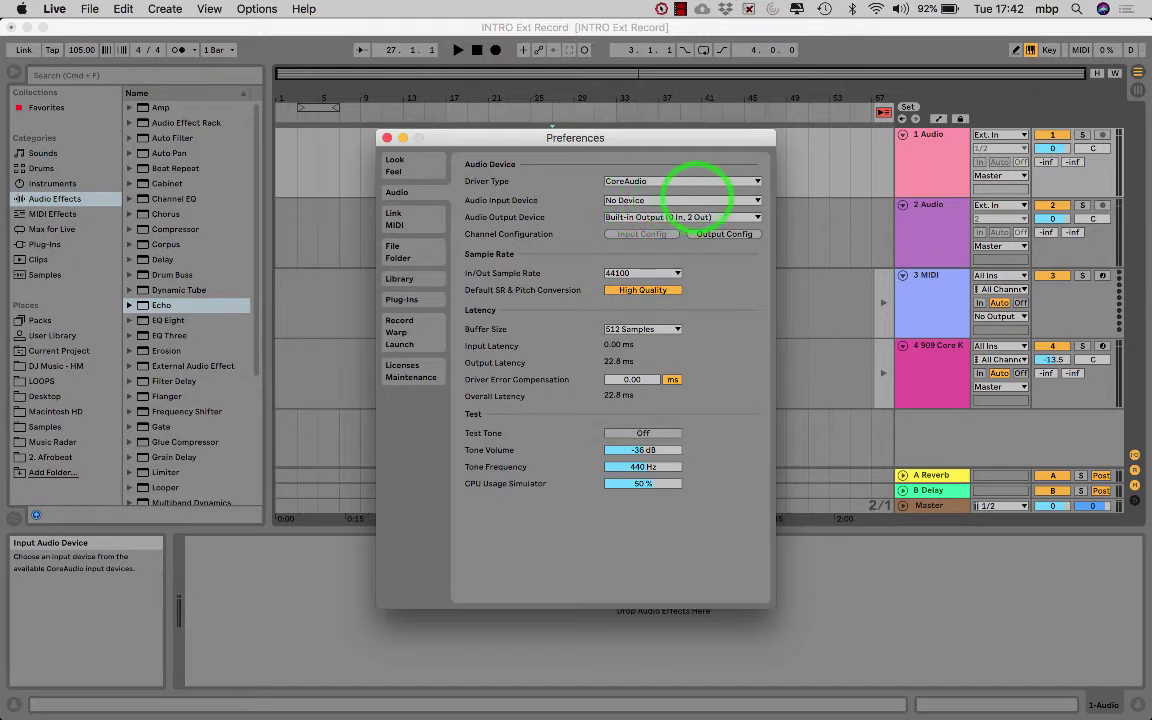
{"action": "left_click", "coordinate": [756, 200]}
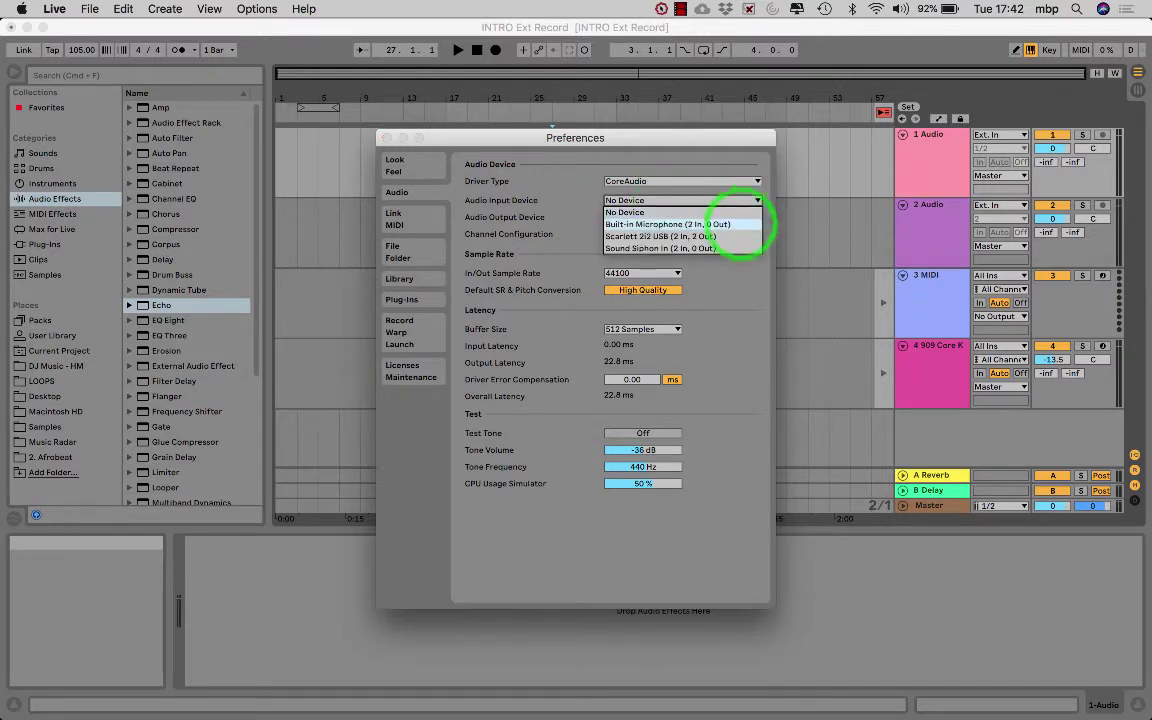
{"action": "left_click", "coordinate": [735, 224]}
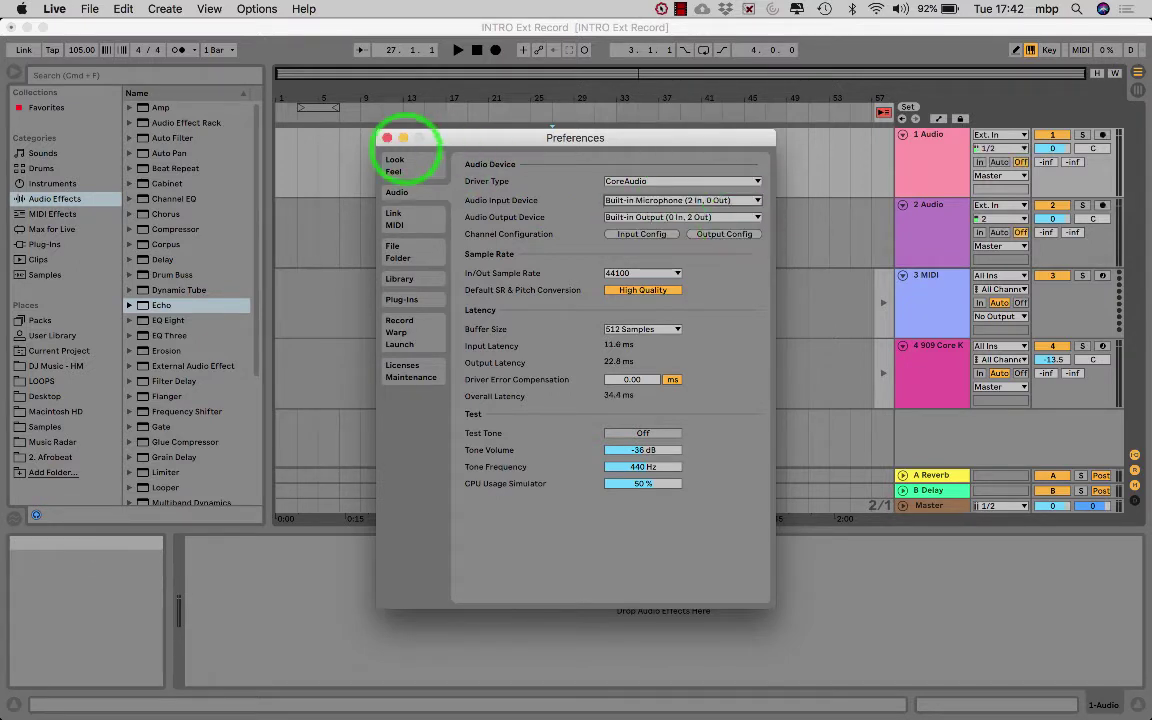
{"action": "left_click", "coordinate": [387, 137]}
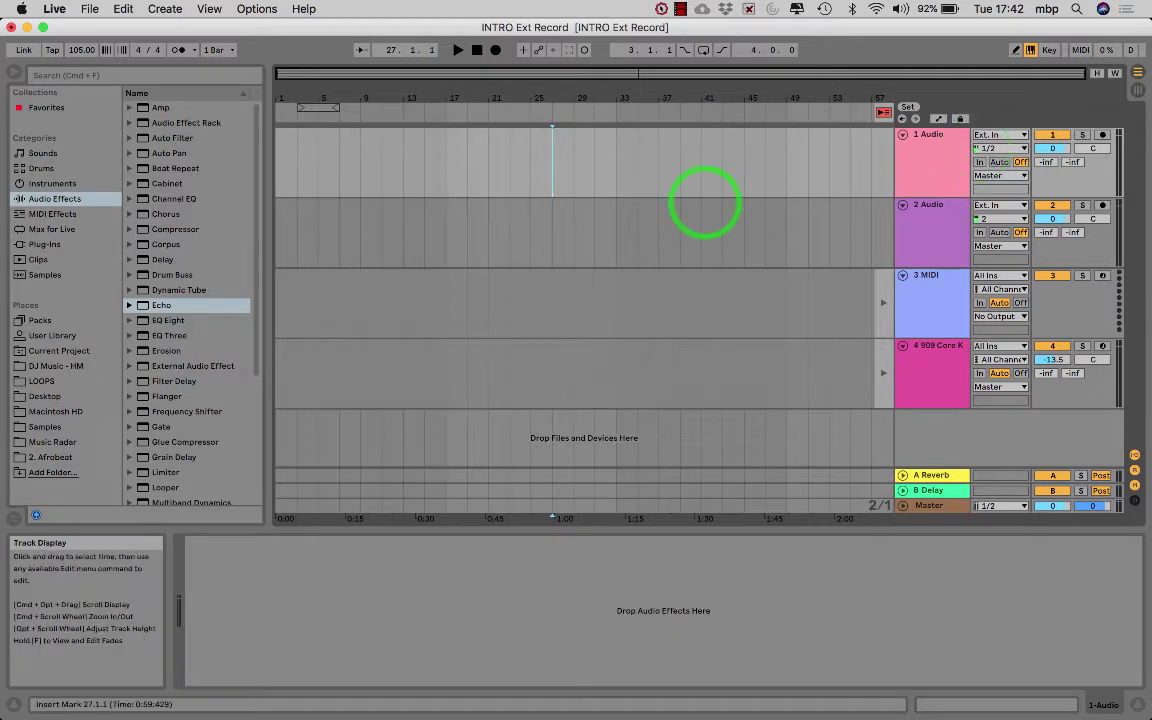
Set the audio input device to Scarlett 2i2 USB (2 In, 2 Out) in the audio preferences and close them
{"action": "left_click", "coordinate": [549, 178]}
{"action": "key", "text": "super+comma"}
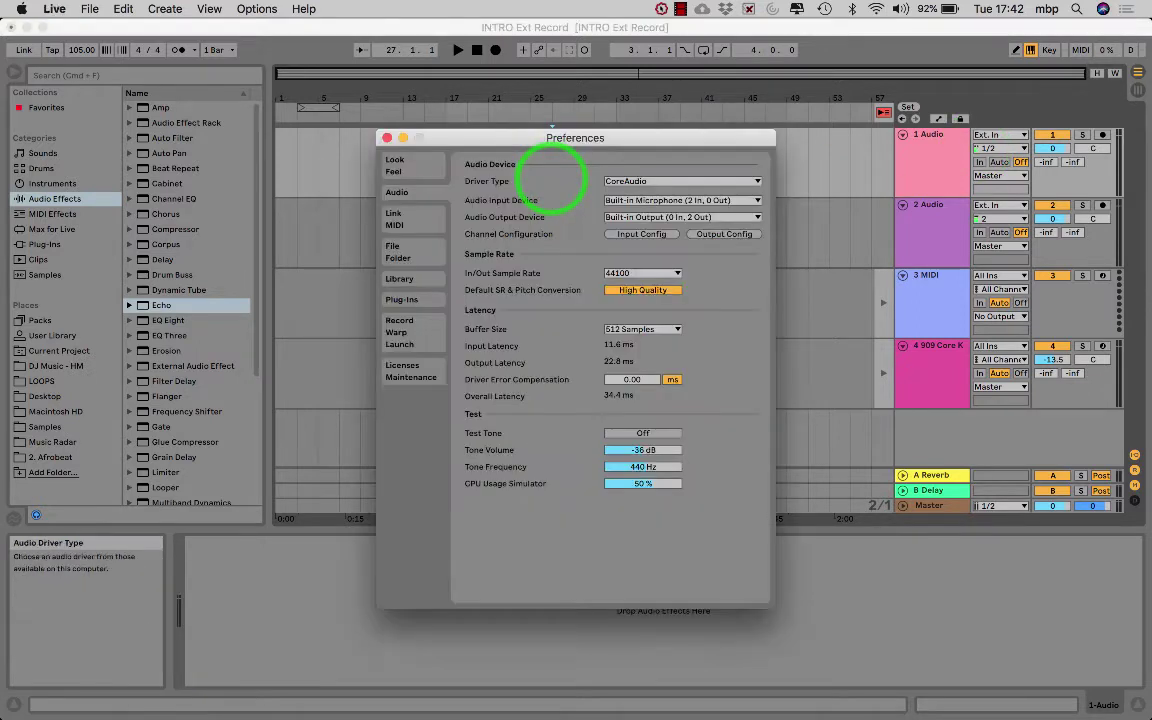
{"action": "left_click", "coordinate": [755, 200]}
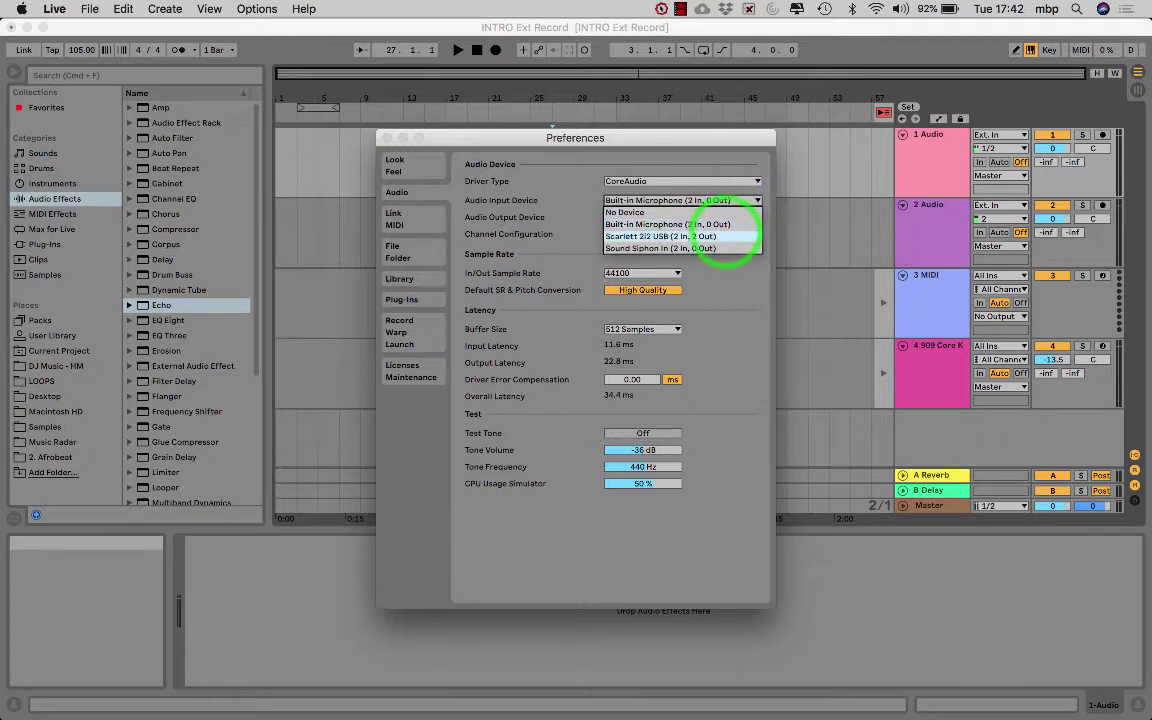
{"action": "left_click", "coordinate": [724, 236]}
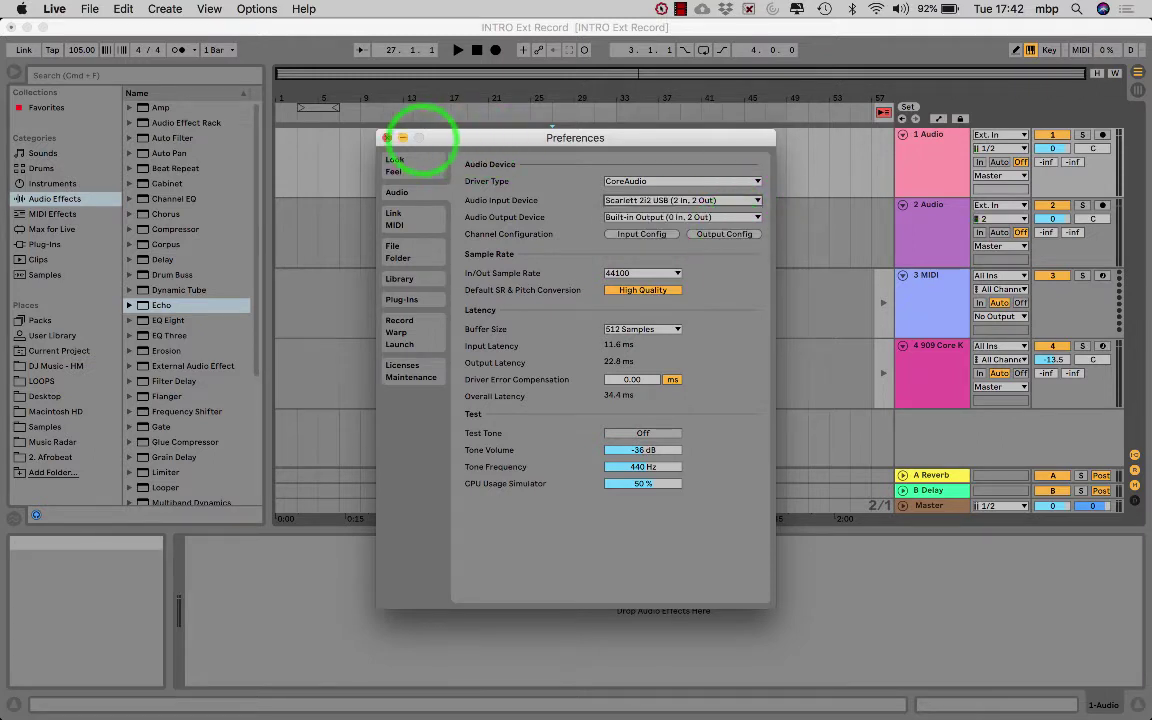
{"action": "left_click", "coordinate": [387, 137]}
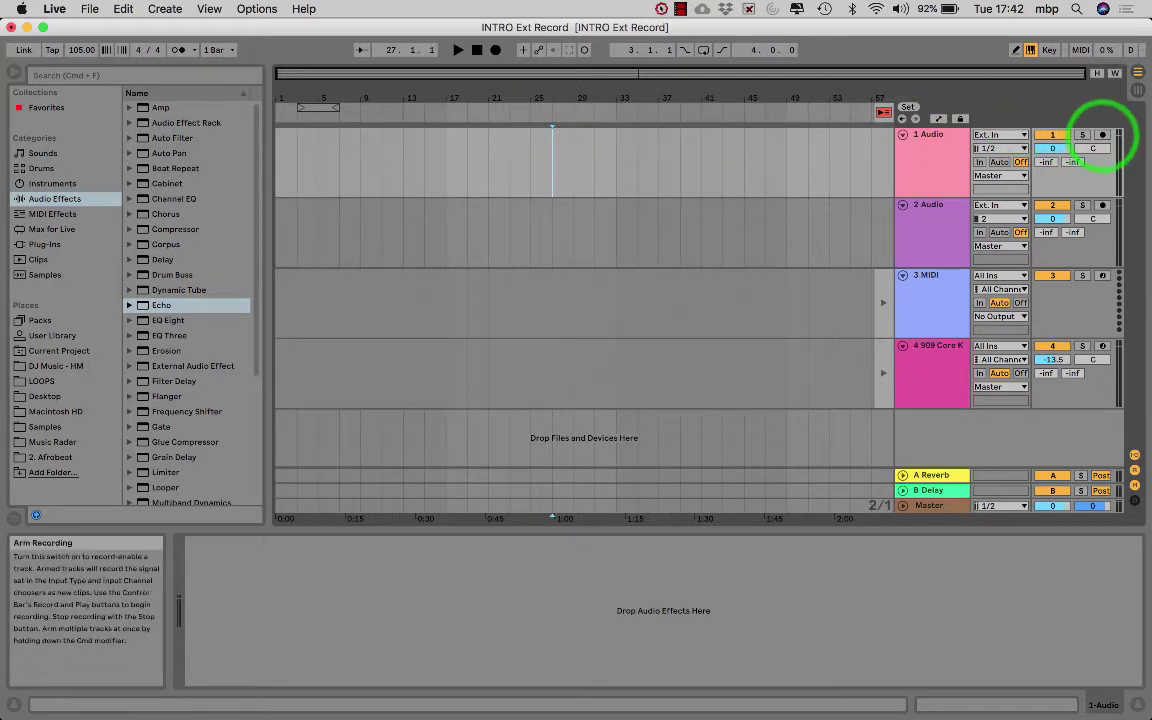
Arm the 1 Audio track and record the external input into the arrangement from 1.1.1 to about bar 9
{"action": "left_click", "coordinate": [1102, 134]}
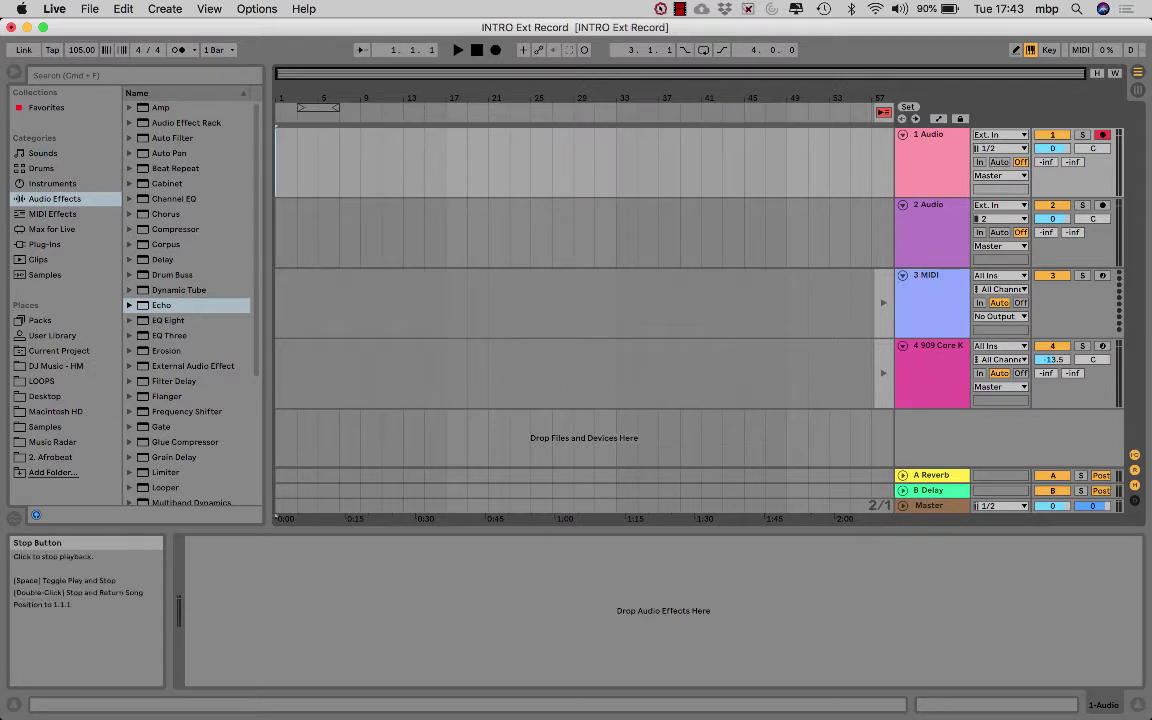
{"action": "double_click", "coordinate": [477, 50]}
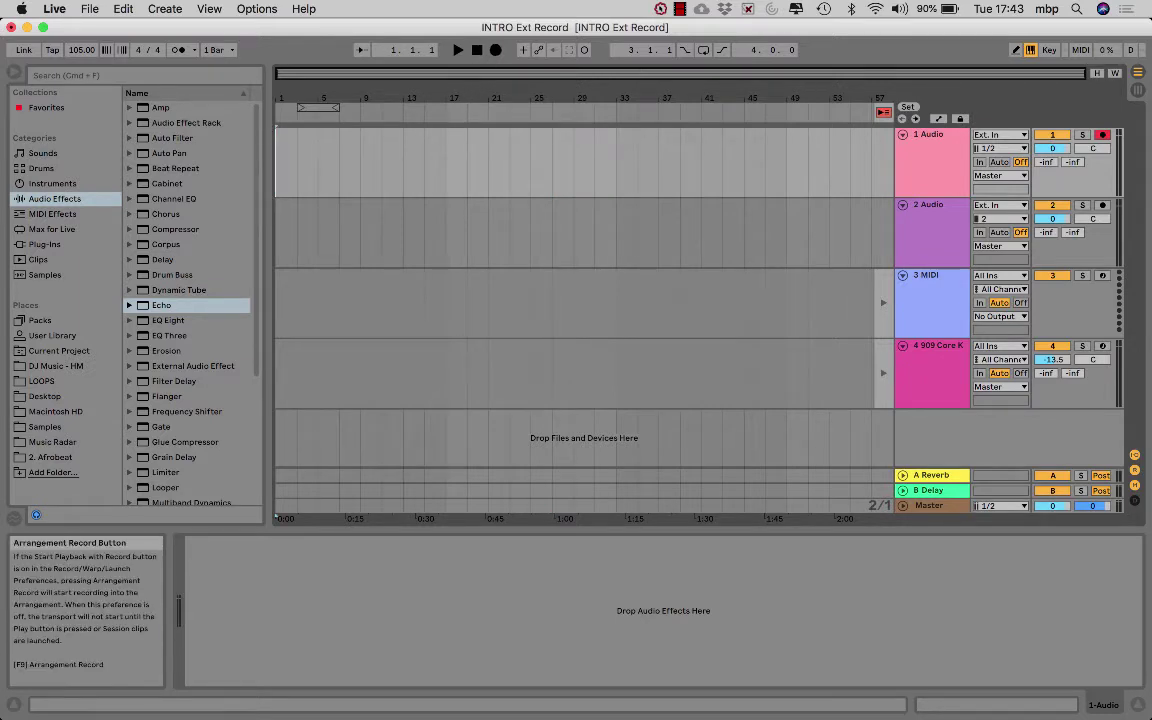
{"action": "left_click", "coordinate": [495, 50]}
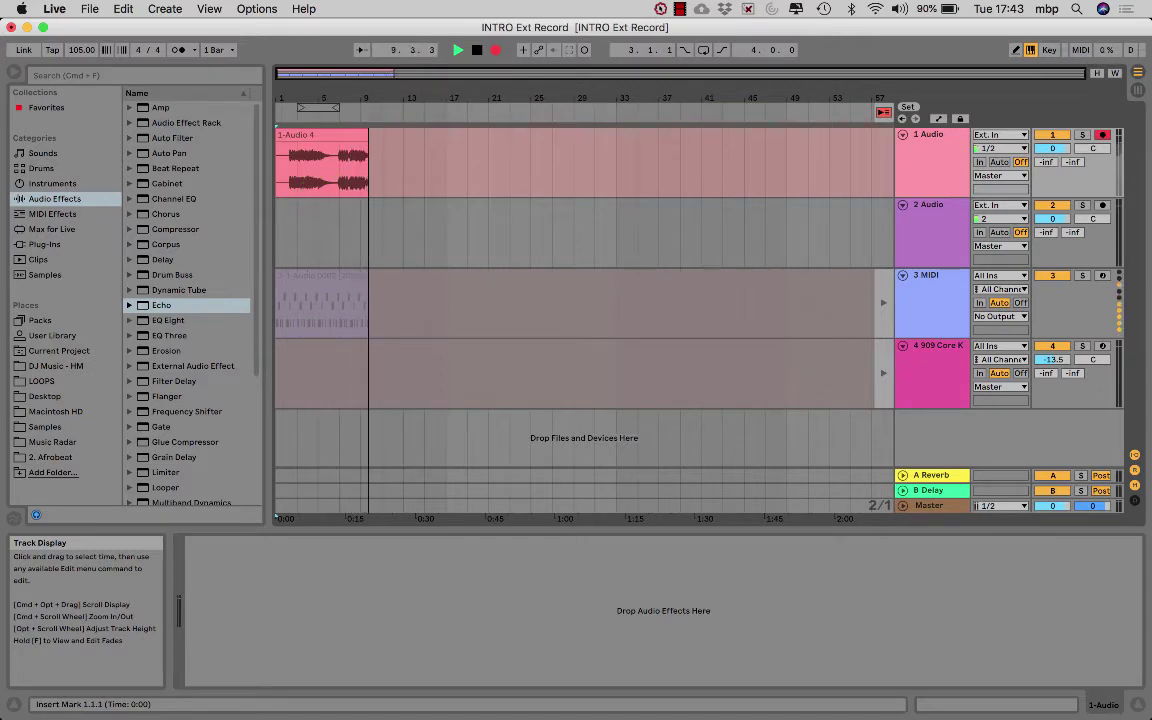
{"action": "key", "text": "space"}
Delete the MIDI clip captured on the 3 MIDI track and disarm the 1 Audio track
{"action": "left_click", "coordinate": [321, 239]}
{"action": "left_click", "coordinate": [315, 283]}
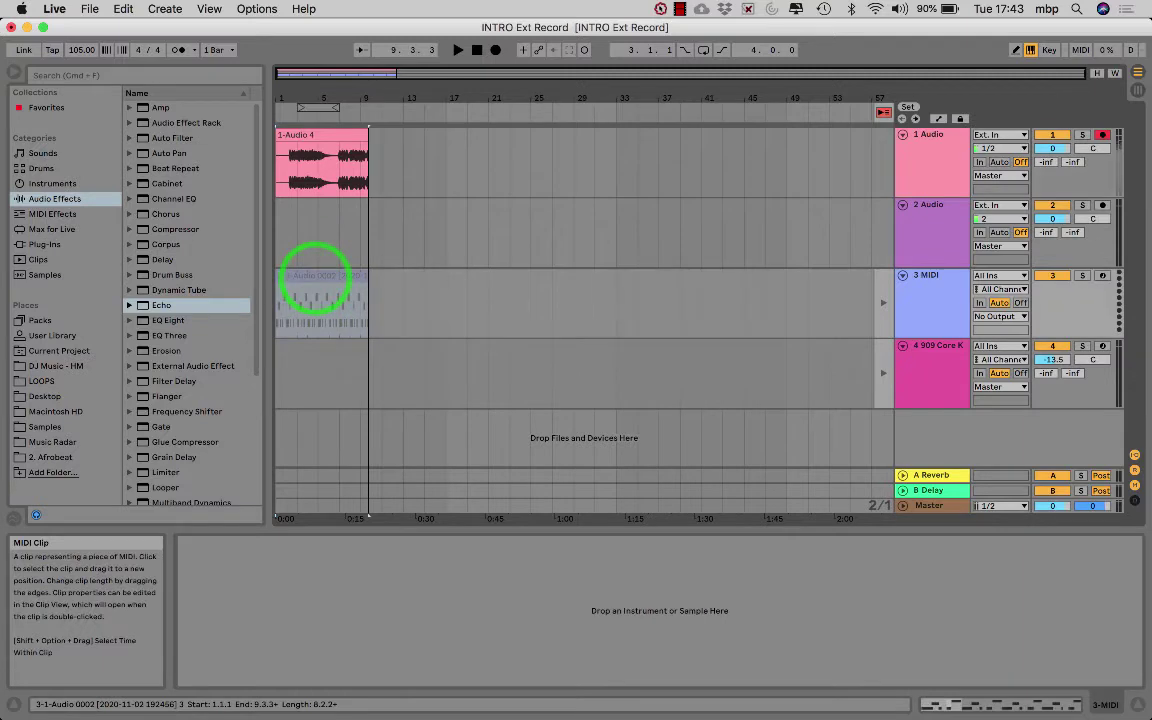
{"action": "key", "text": "Delete"}
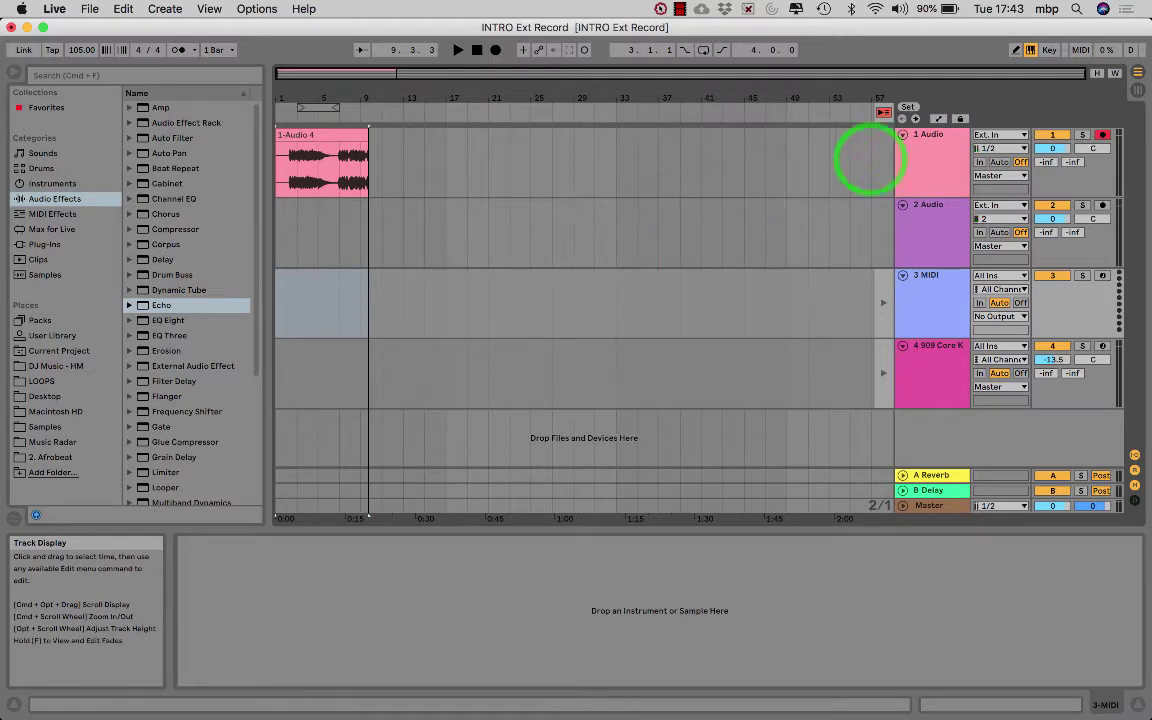
{"action": "left_click", "coordinate": [1102, 134]}
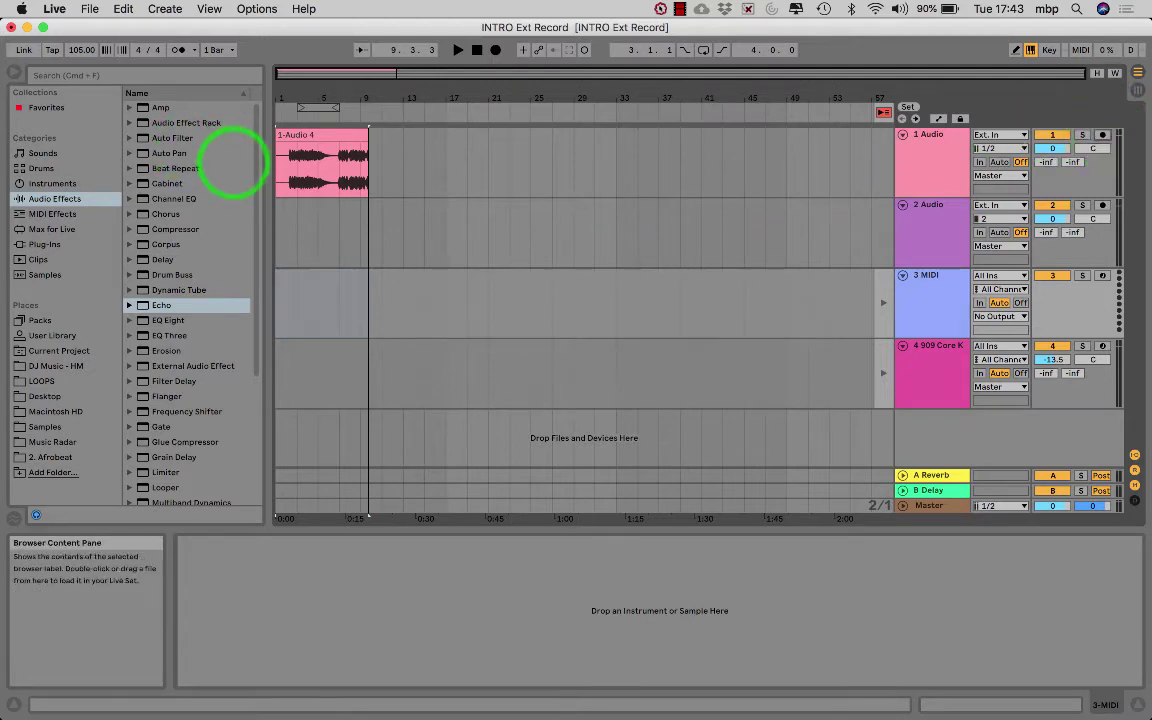
Play back the recorded 1 Audio clip from its start through the first notes of its second phrase
{"action": "left_click", "coordinate": [277, 170]}
{"action": "key", "text": "space"}
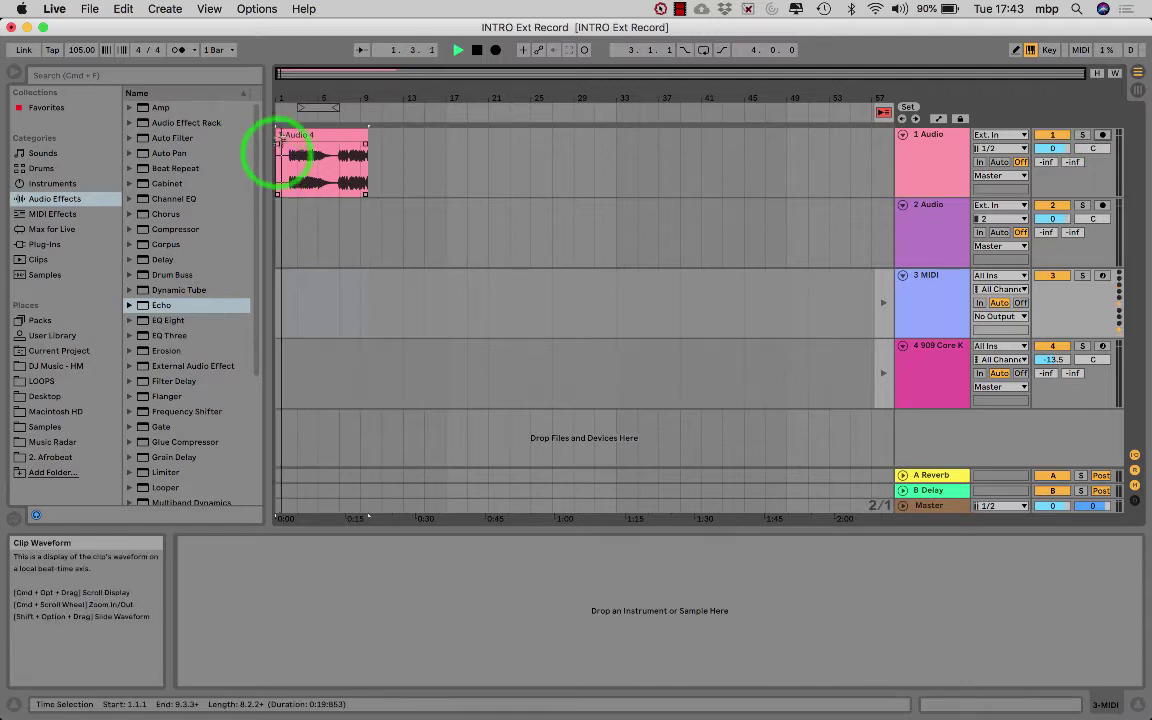
{"action": "left_click", "coordinate": [283, 134]}
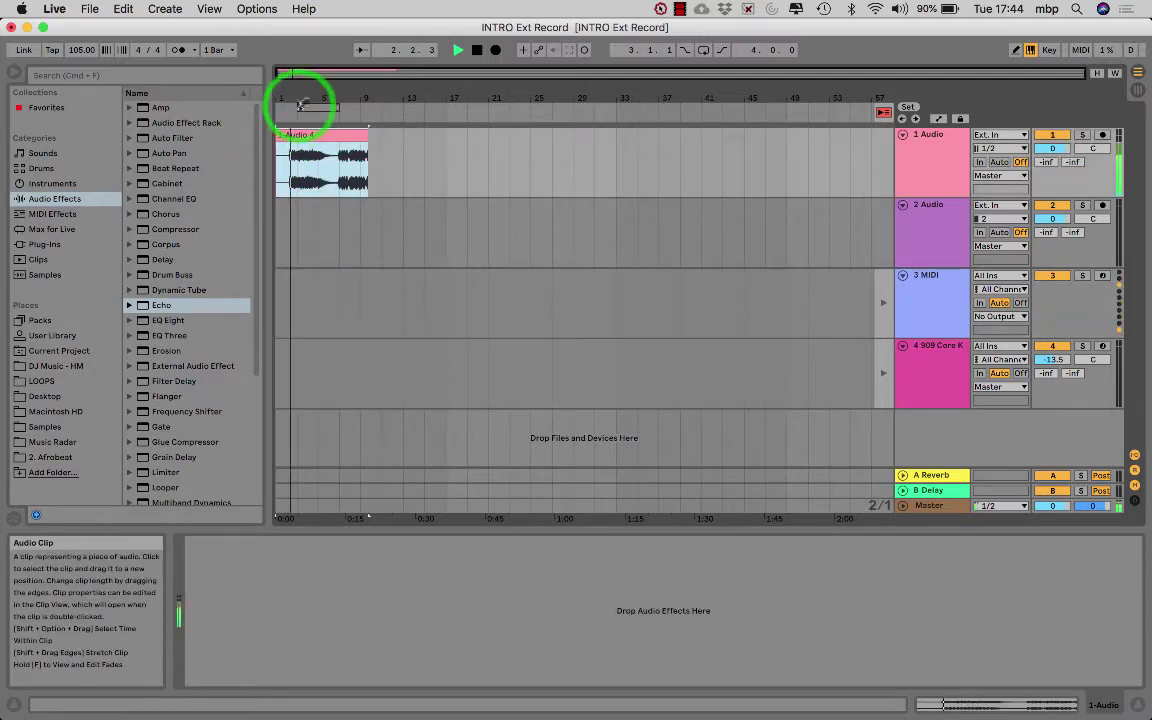
{"action": "left_click_drag", "start_coordinate": [296, 98], "coordinate": [301, 95]}
{"action": "left_click_drag", "start_coordinate": [683, 93], "coordinate": [681, 93]}
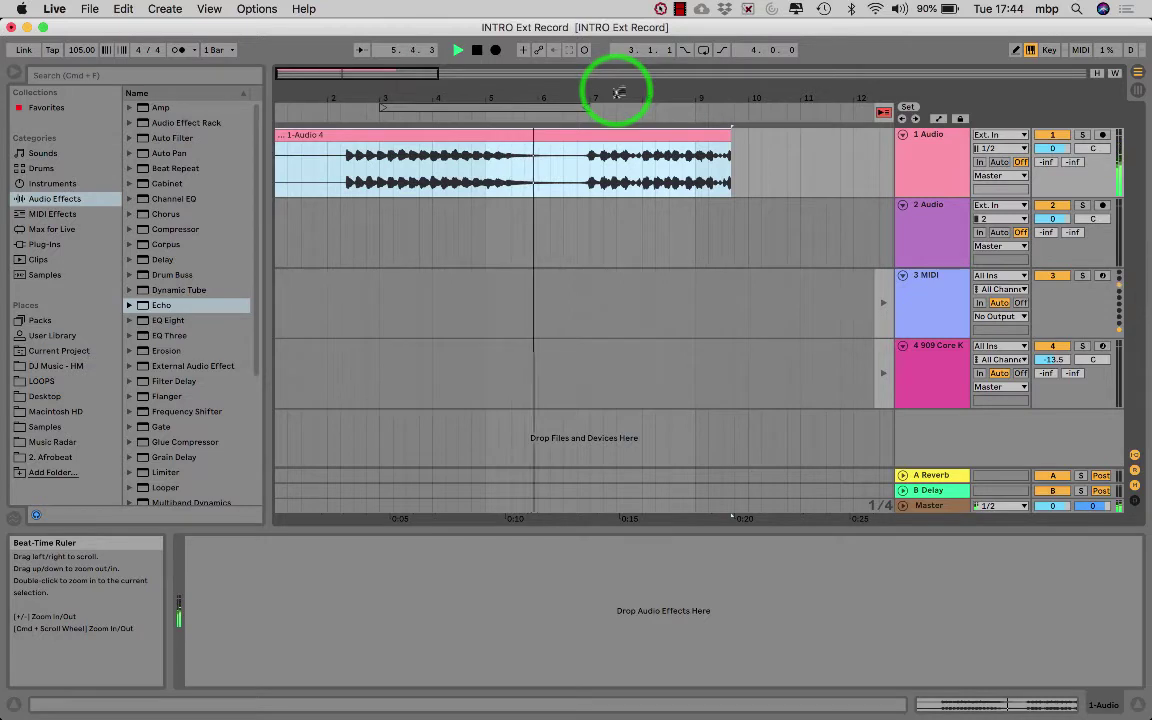
{"action": "left_click", "coordinate": [615, 134]}
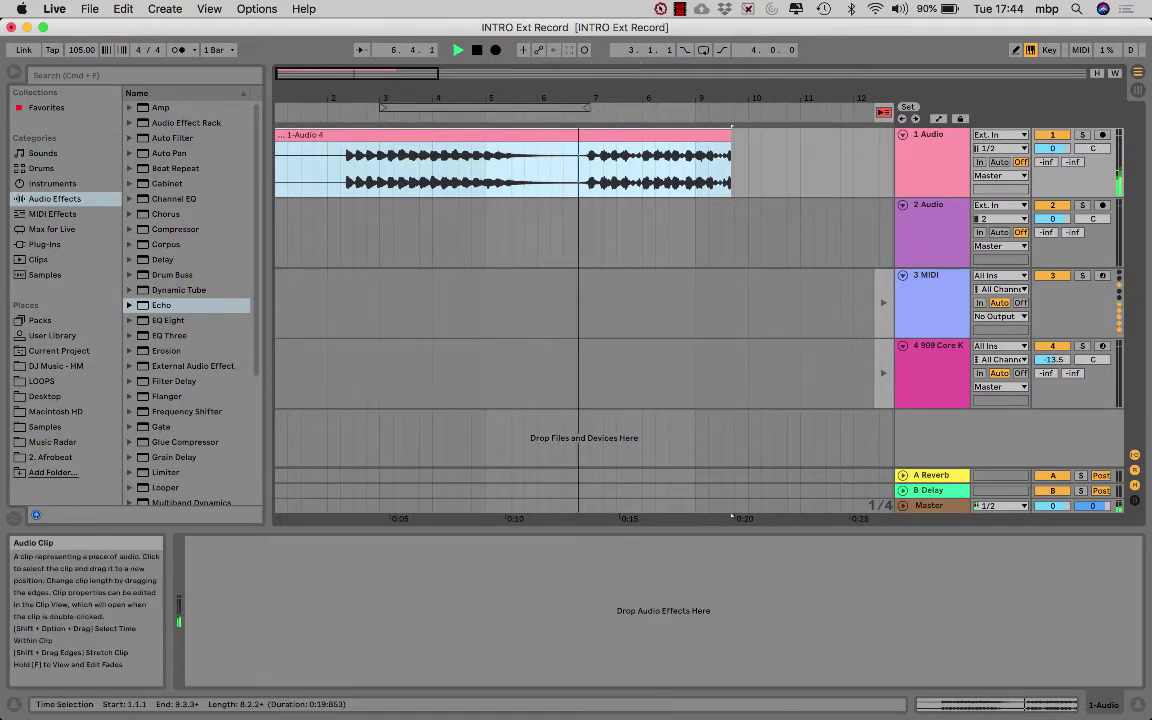
{"action": "key", "text": "space"}
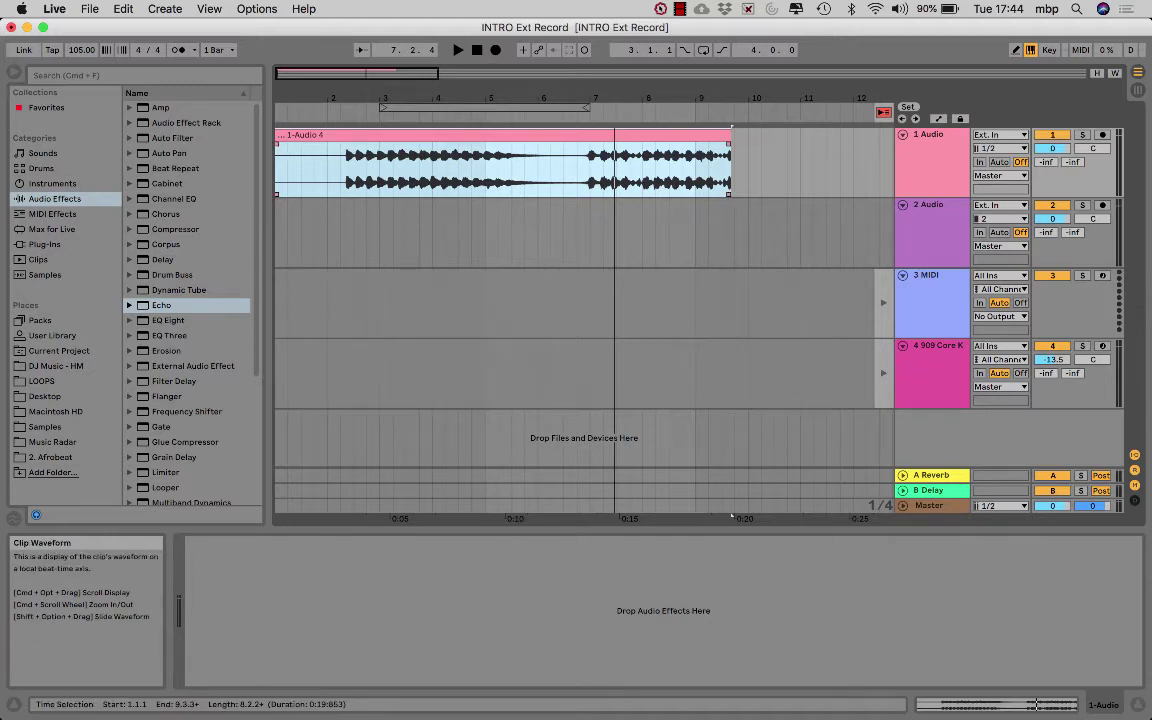
Split the recorded audio clip at 6.4.4 and 7.1.4 to isolate the first note of the second phrase
{"action": "left_click", "coordinate": [577, 165]}
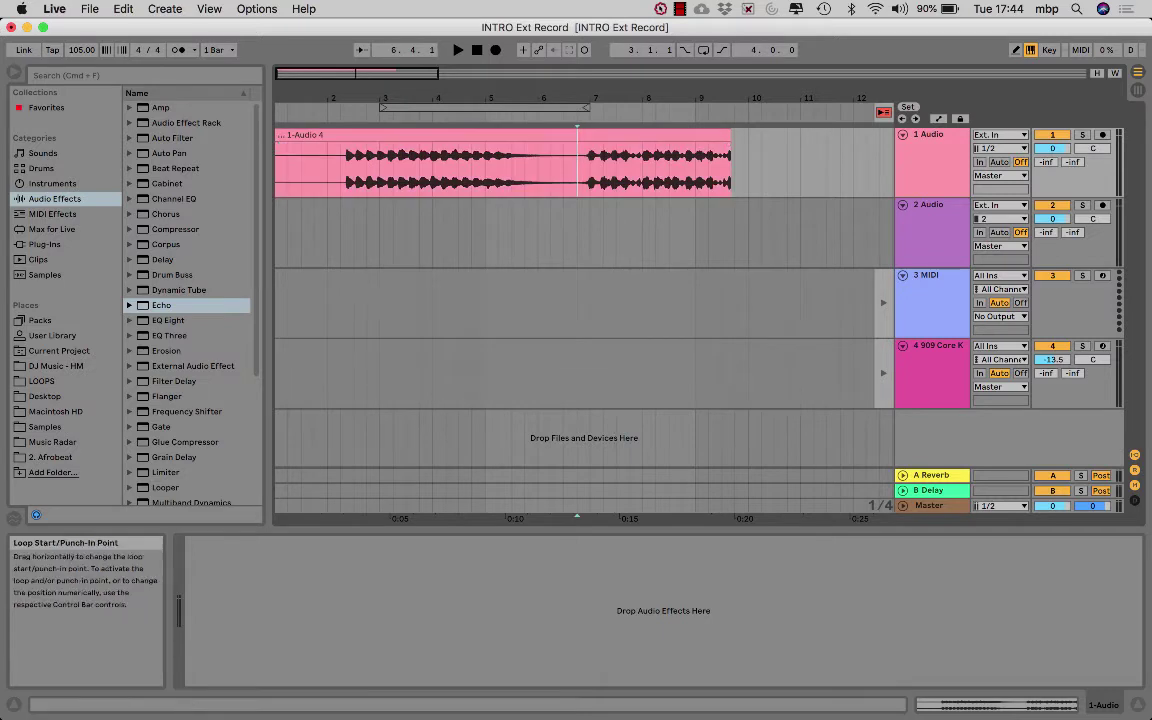
{"action": "left_click_drag", "start_coordinate": [536, 91], "coordinate": [536, 172]}
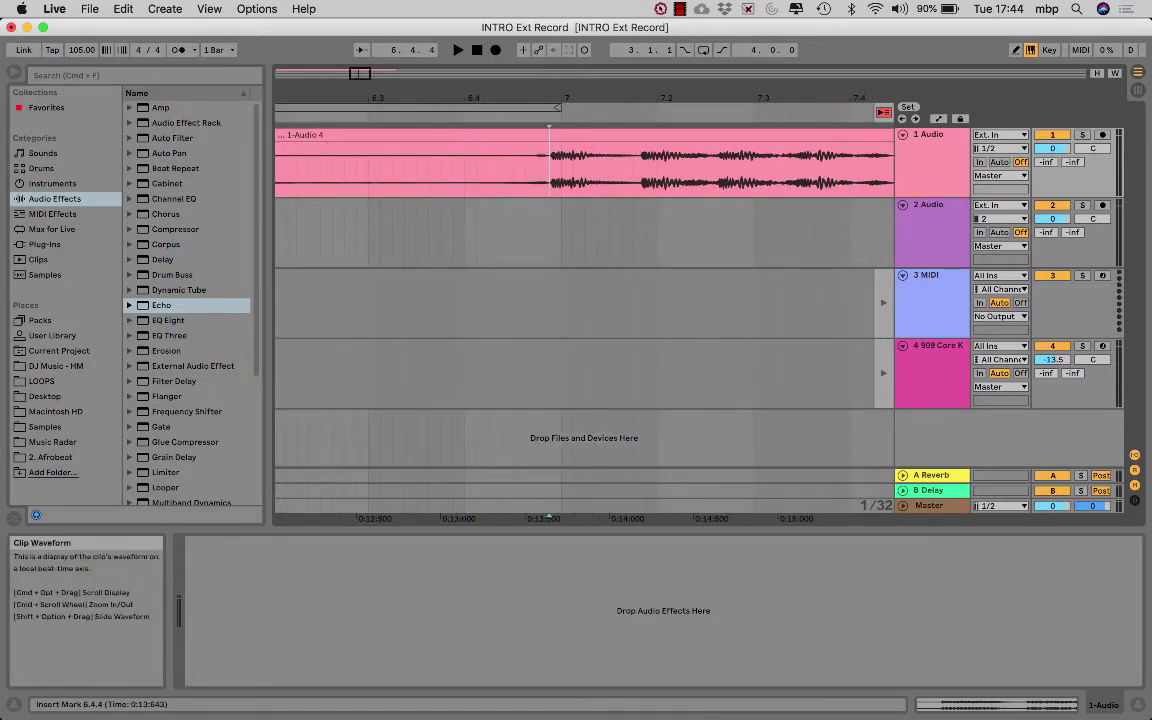
{"action": "key", "text": "super+e"}
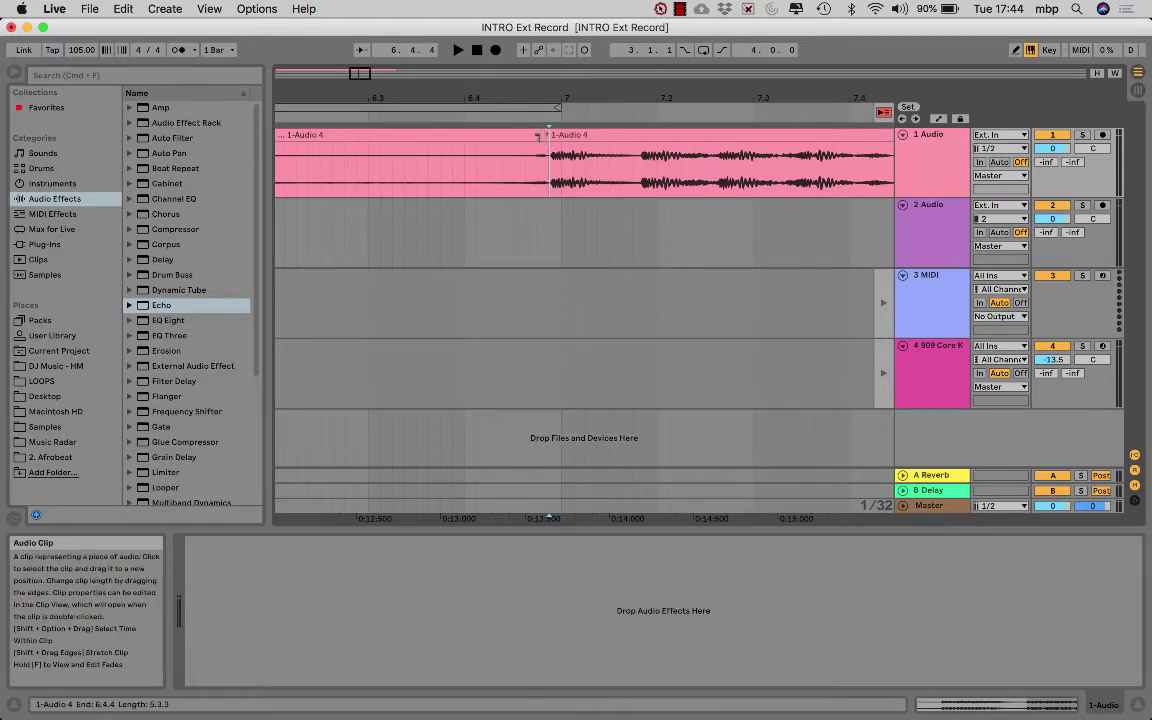
{"action": "left_click_drag", "start_coordinate": [548, 516], "coordinate": [547, 524]}
{"action": "left_click", "coordinate": [709, 160]}
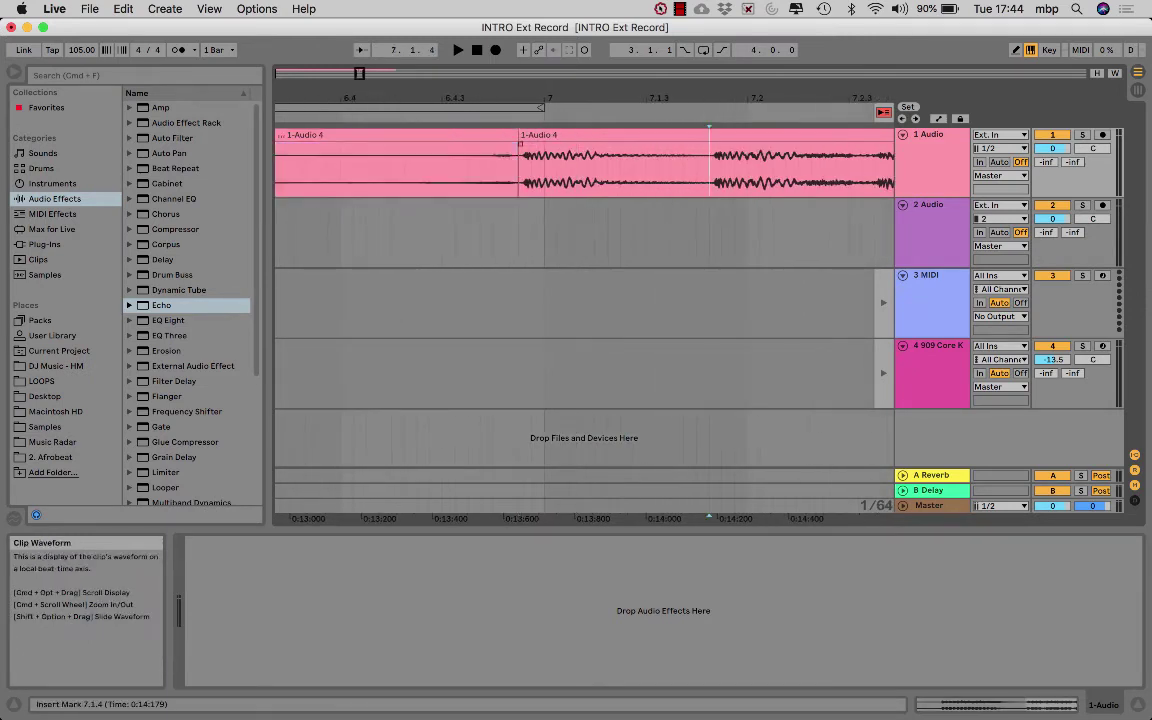
{"action": "key", "text": "super+e"}
Audition the isolated one-note slice from its start at 6.4.4
{"action": "left_click_drag", "start_coordinate": [695, 99], "coordinate": [695, 60]}
{"action": "left_click_drag", "start_coordinate": [342, 93], "coordinate": [342, 112]}
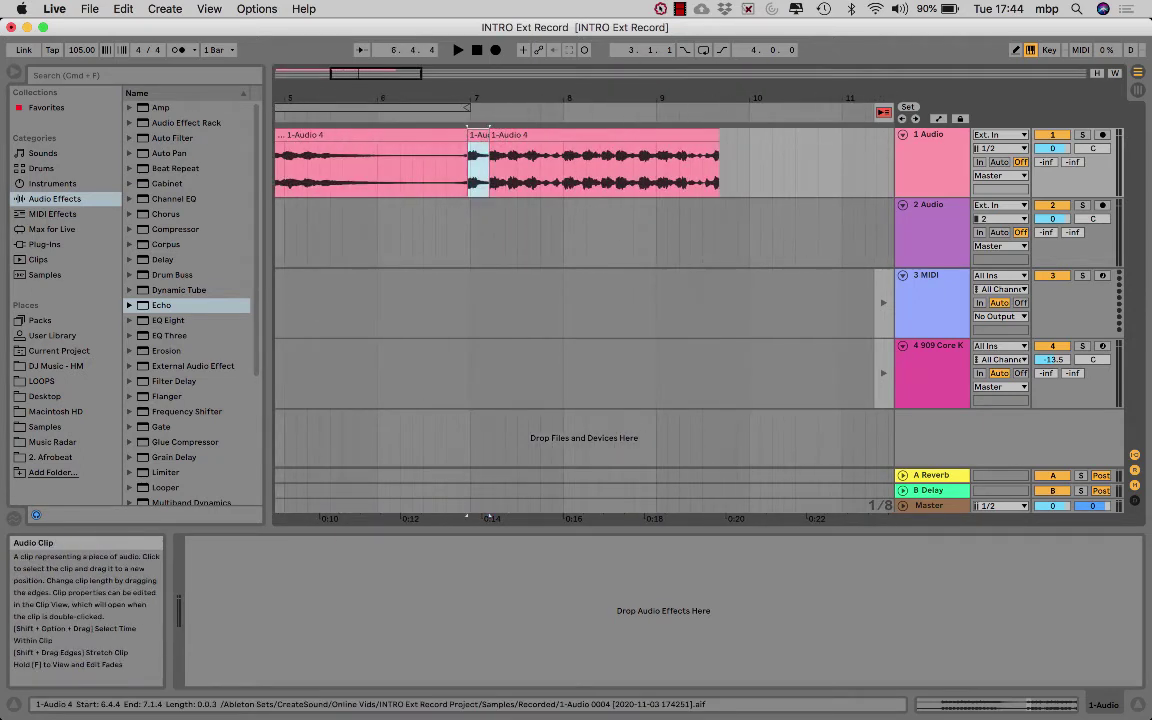
{"action": "key", "text": "space"}
{"action": "key", "text": "space"}
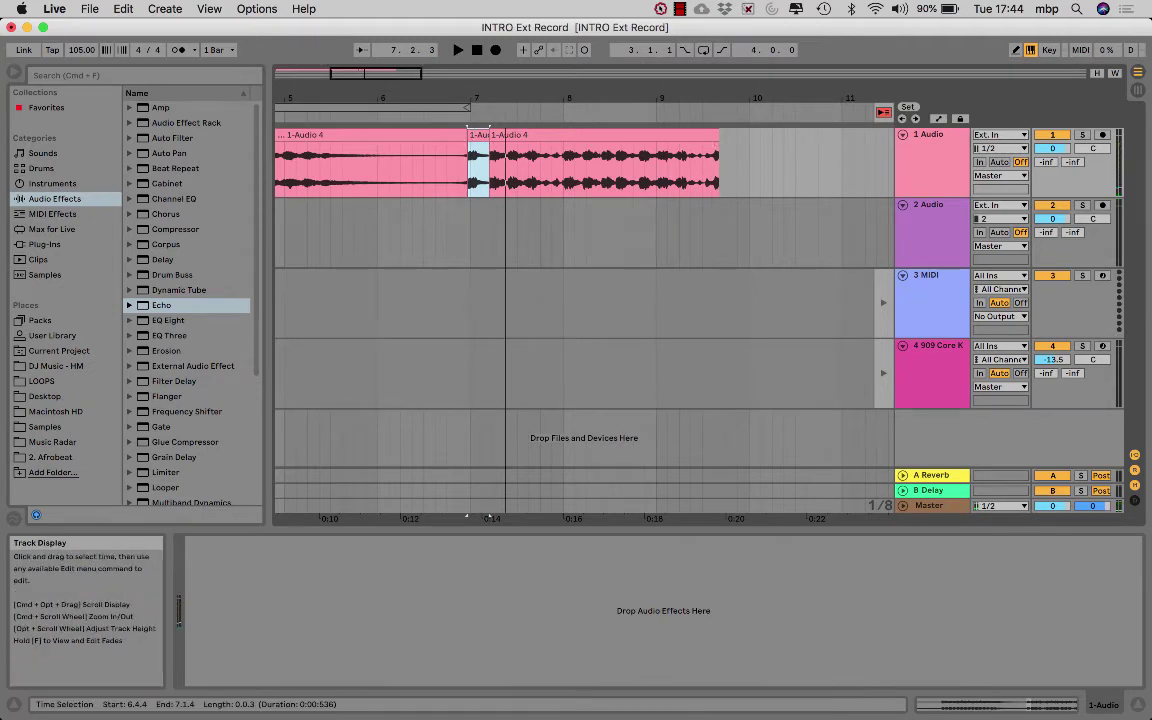
Delete the audio clips before and after the one-note slice on 1 Audio, and select the slice
{"action": "left_click", "coordinate": [370, 160]}
{"action": "key", "text": "Delete"}
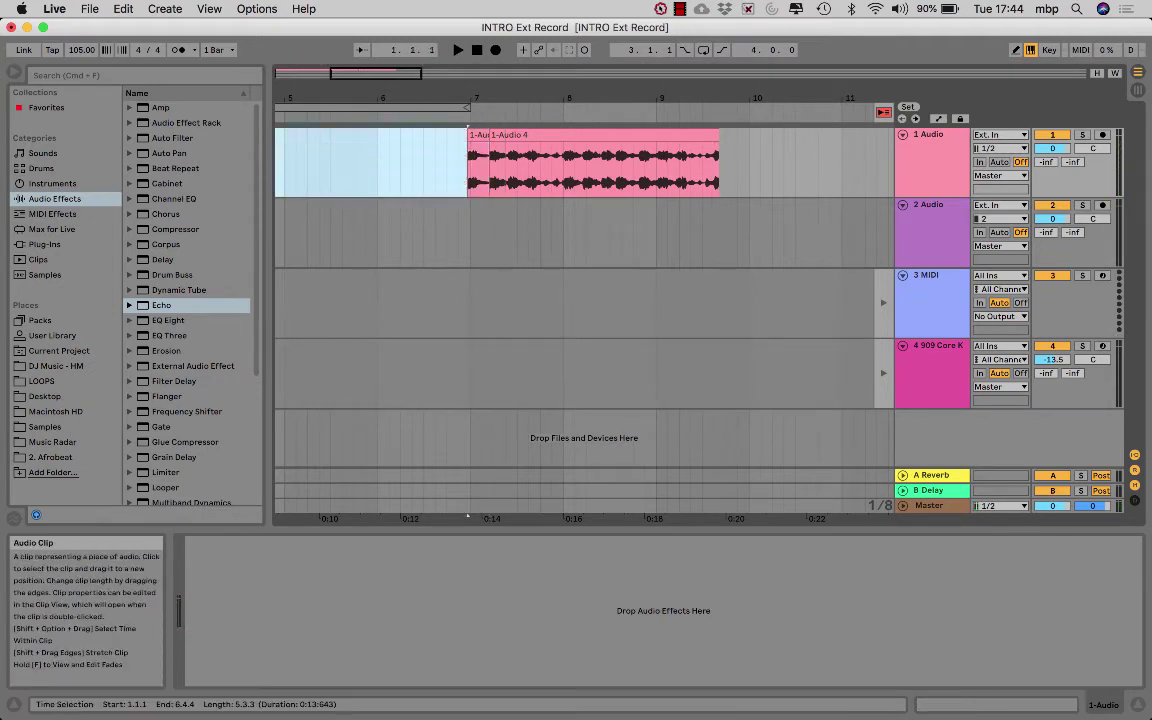
{"action": "left_click", "coordinate": [600, 160]}
{"action": "key", "text": "Delete"}
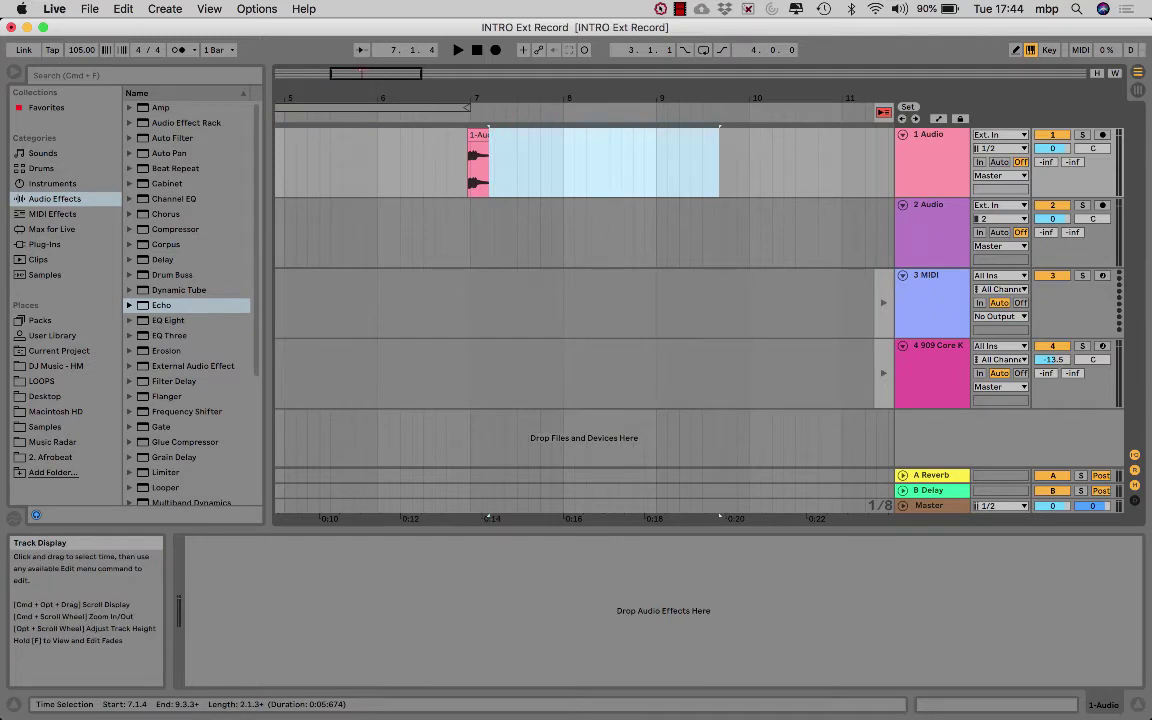
{"action": "left_click", "coordinate": [478, 135]}
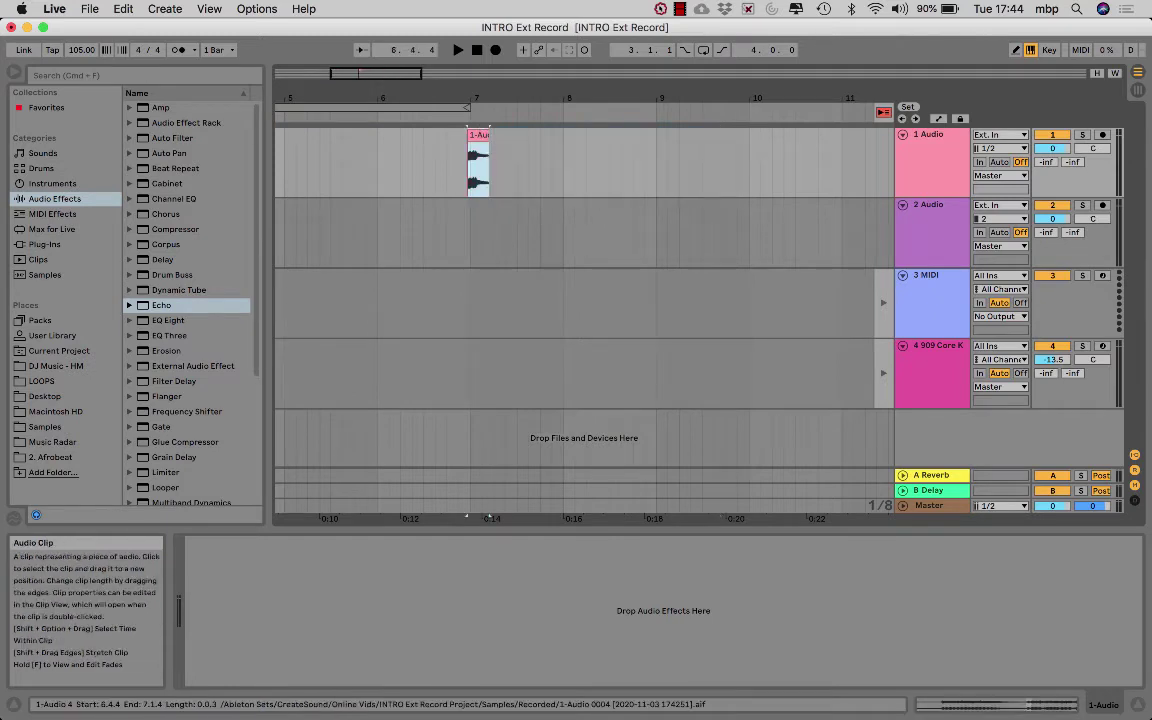
Select the 3 MIDI track and switch the set to Session View
{"action": "left_click", "coordinate": [925, 290]}
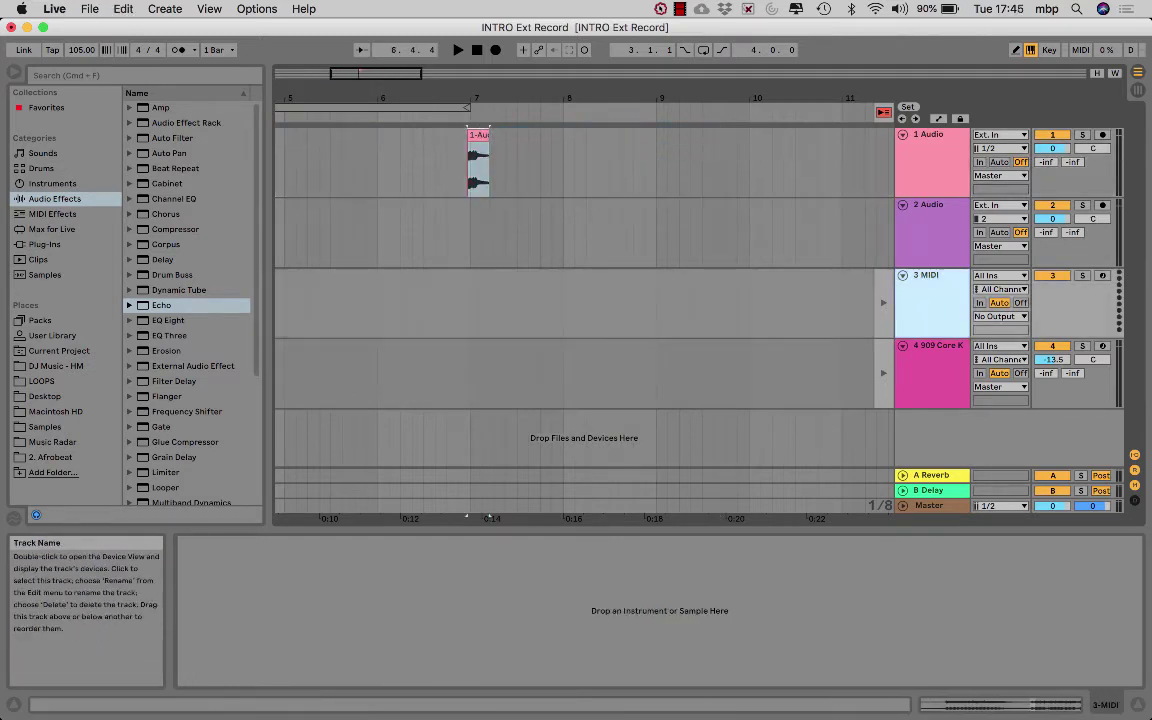
{"action": "key", "text": "Tab"}
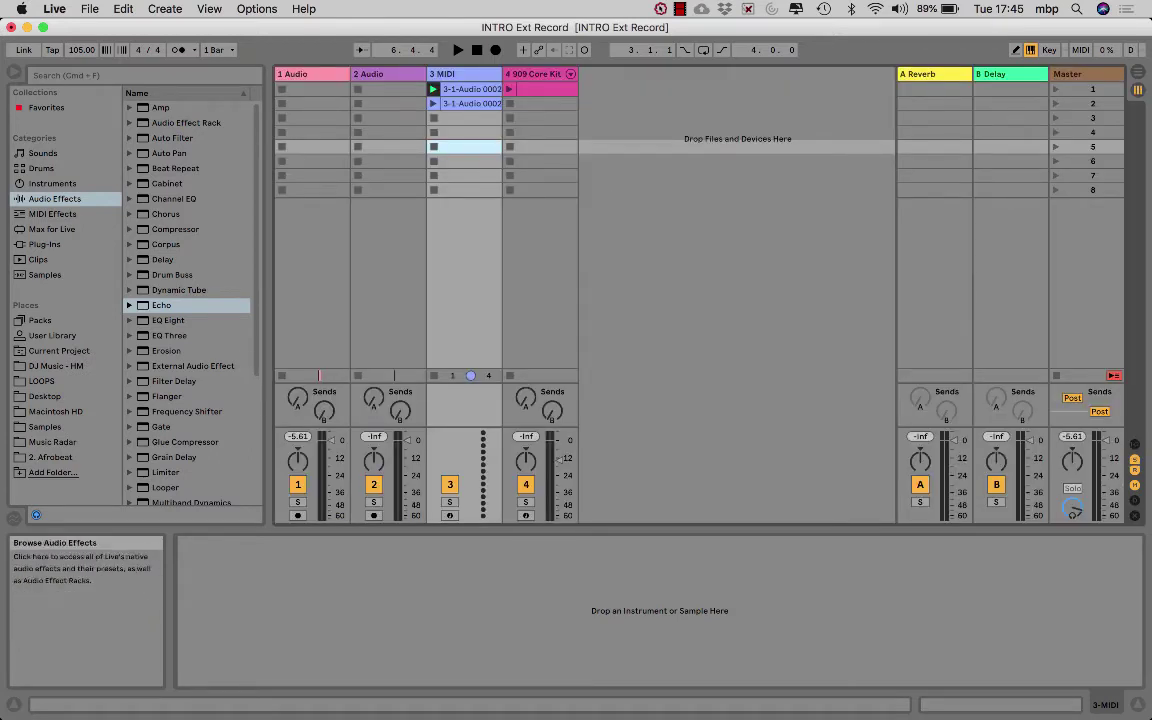
Load the Sampler instrument onto the 3 MIDI track and stop that track's playing clip
{"action": "left_click_drag", "start_coordinate": [256, 225], "coordinate": [256, 343]}
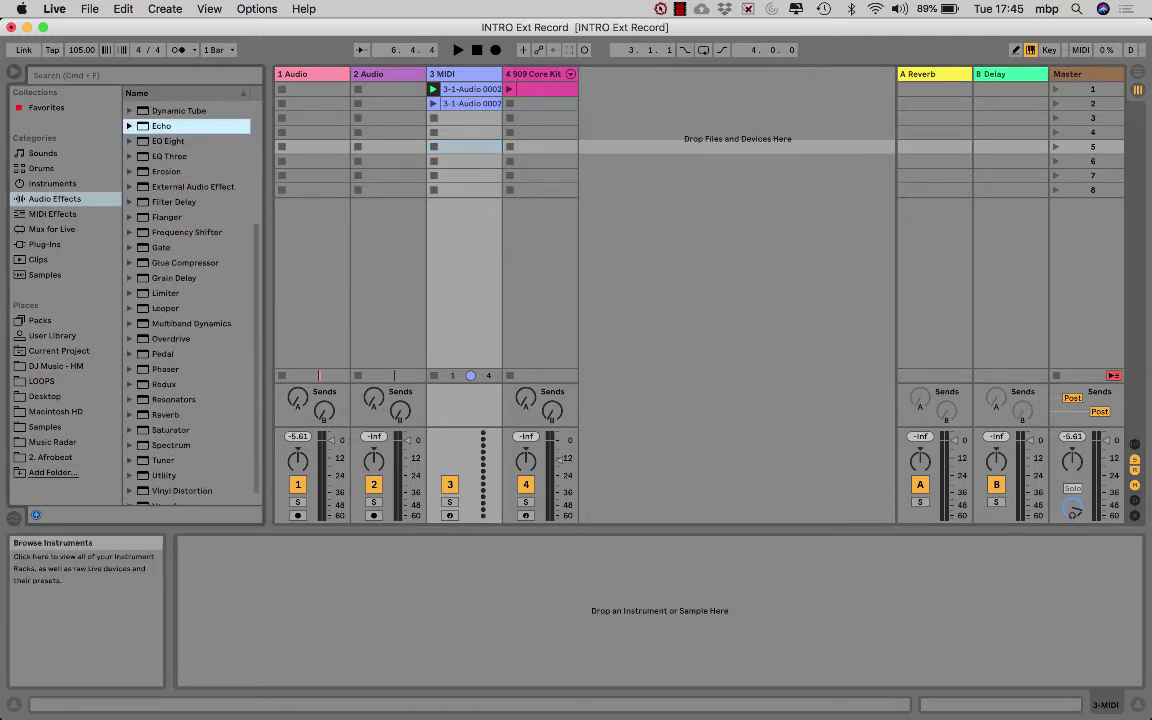
{"action": "left_click", "coordinate": [52, 183]}
{"action": "left_click_drag", "start_coordinate": [168, 229], "coordinate": [466, 240]}
{"action": "left_click", "coordinate": [470, 375]}
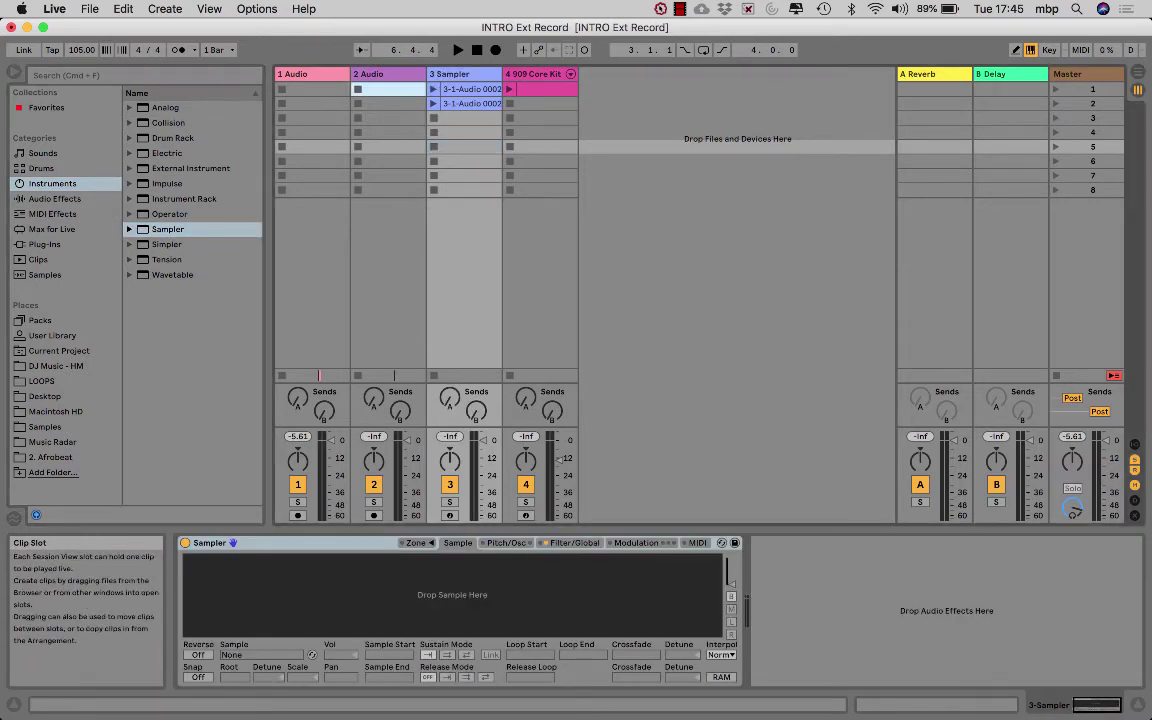
Place the isolated one-note slice in the first clip slot of 1 Audio and start playback
{"action": "left_click", "coordinate": [390, 89]}
{"action": "key", "text": "super+z"}
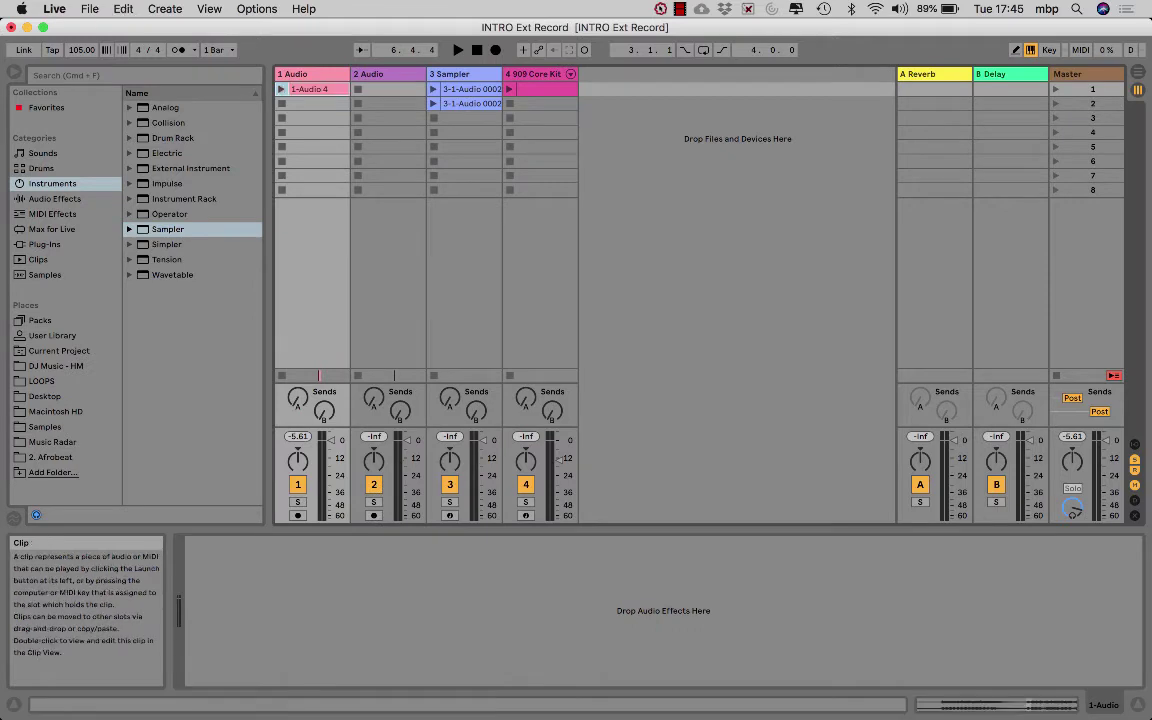
{"action": "key", "text": "space"}
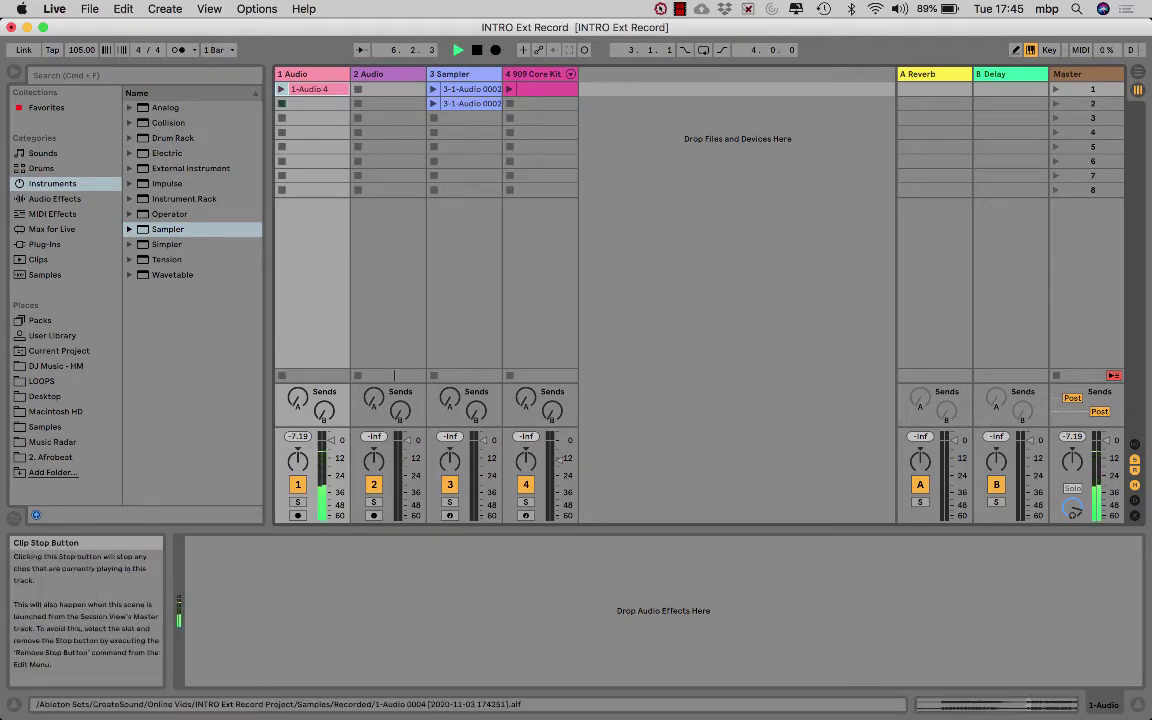
Load the one-note 1-Audio 4 clip into Sampler on track 3 as its sample and arm the track
{"action": "left_click", "coordinate": [465, 74]}
{"action": "left_click_drag", "start_coordinate": [309, 89], "coordinate": [363, 581]}
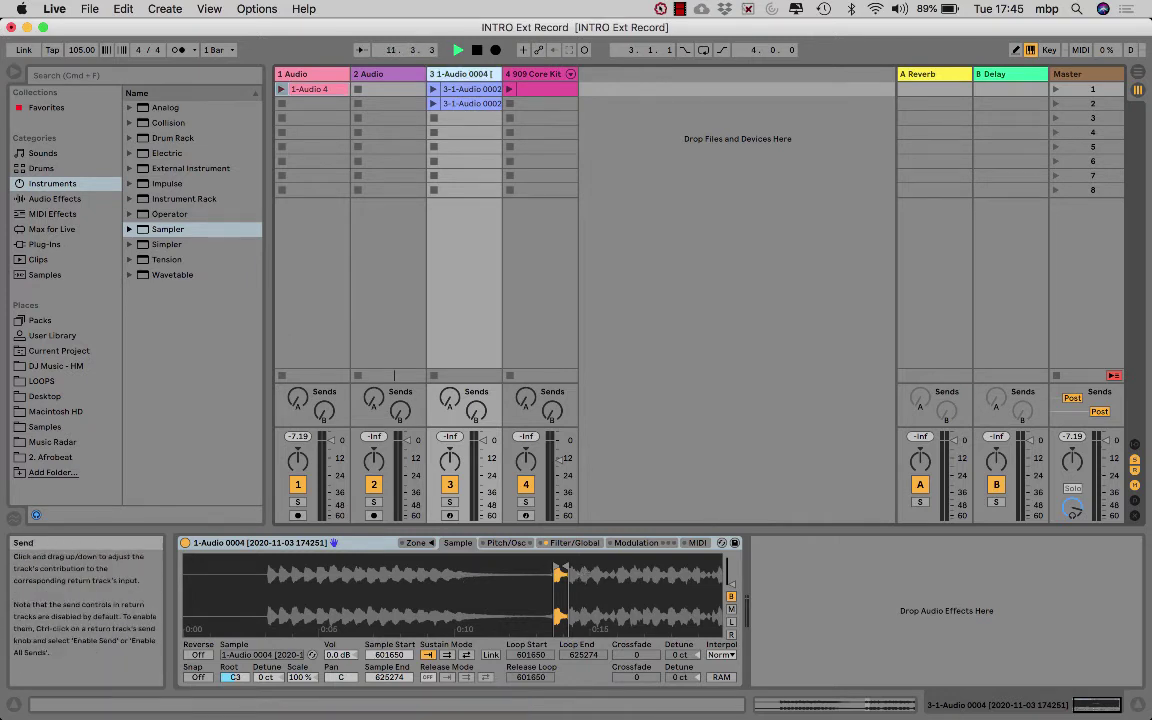
{"action": "left_click", "coordinate": [449, 515]}
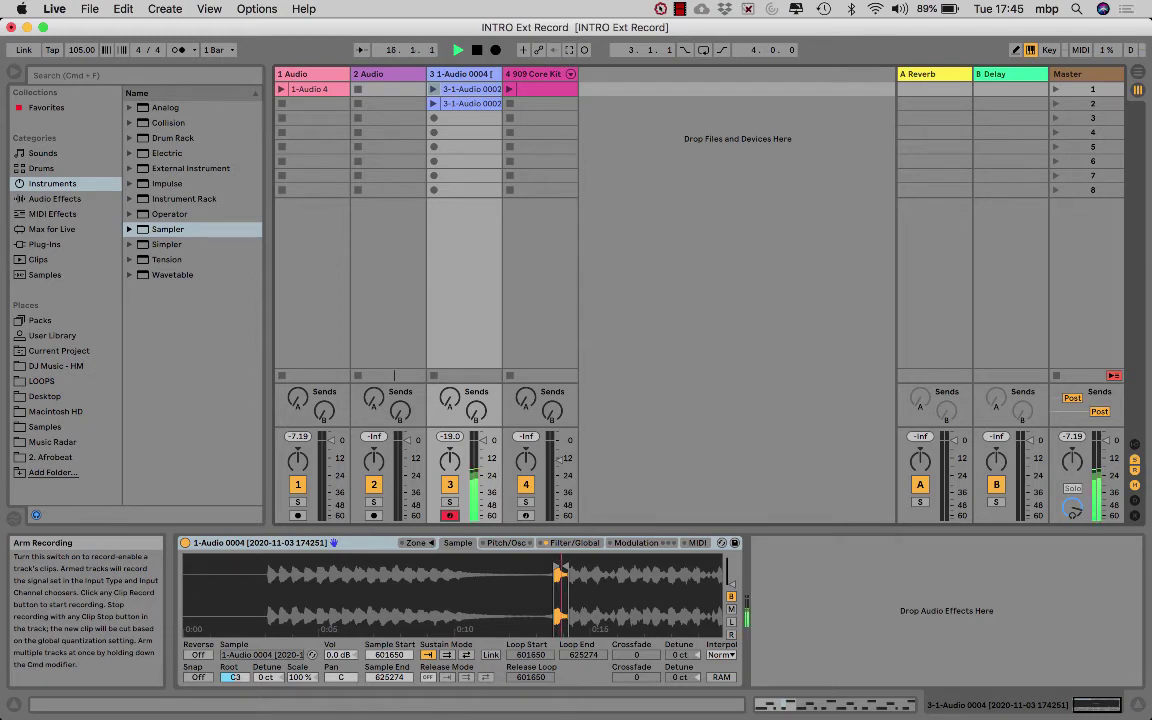
{"action": "left_click", "coordinate": [478, 190]}
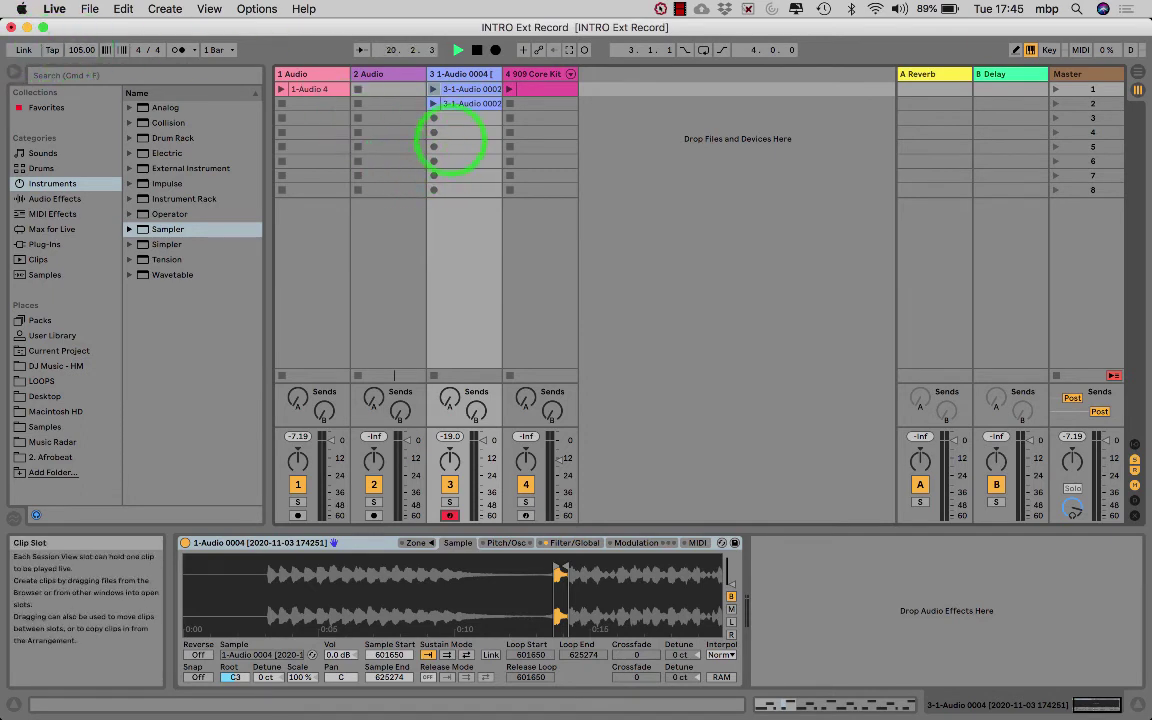
Launch track 3's first MIDI clip, switch to its second clip, and add the 909 Core Kit drum clip
{"action": "left_click", "coordinate": [465, 103]}
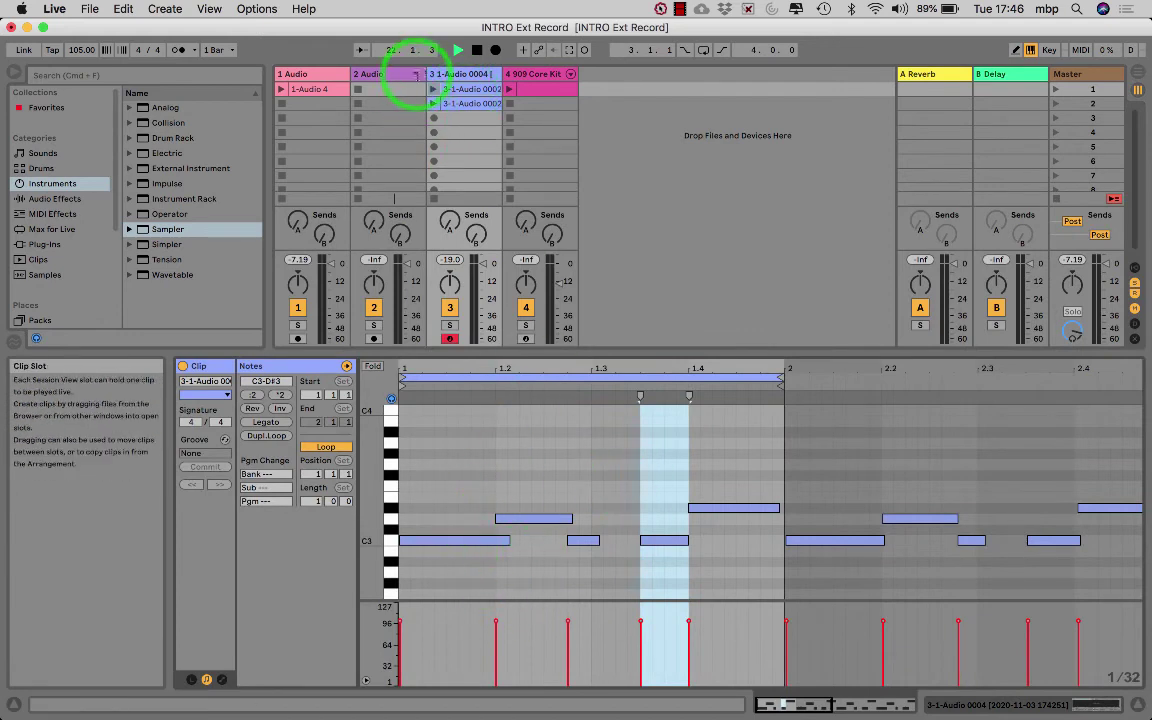
{"action": "left_click", "coordinate": [433, 89]}
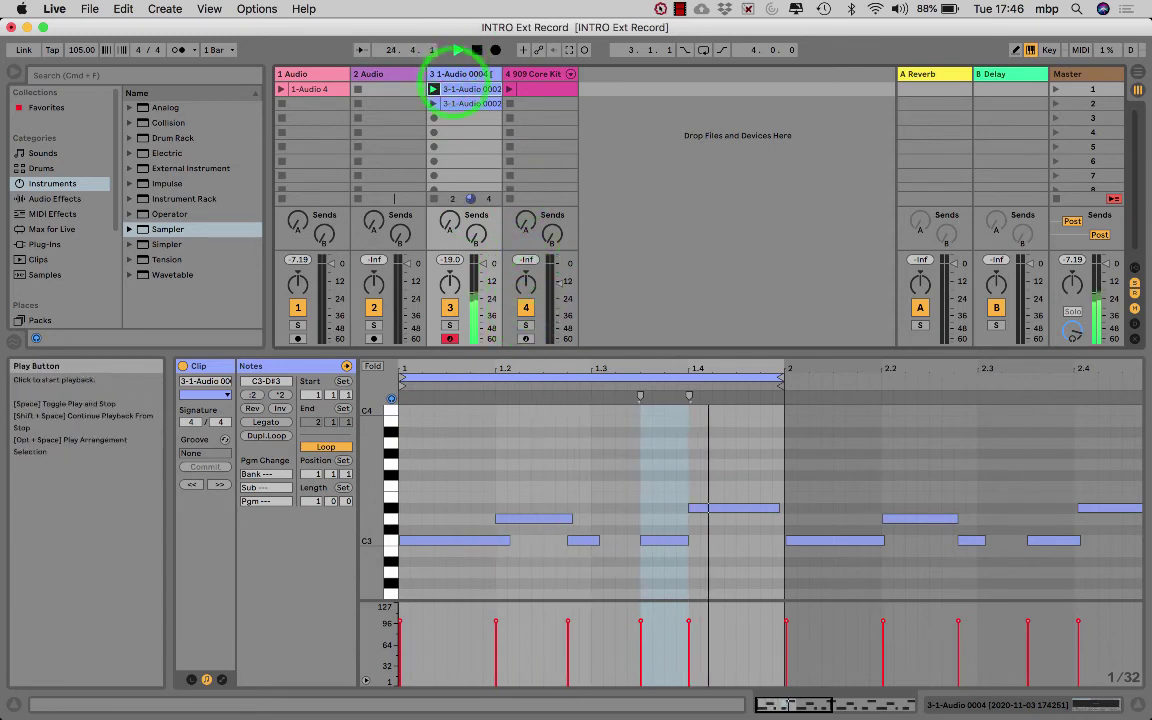
{"action": "left_click", "coordinate": [433, 103]}
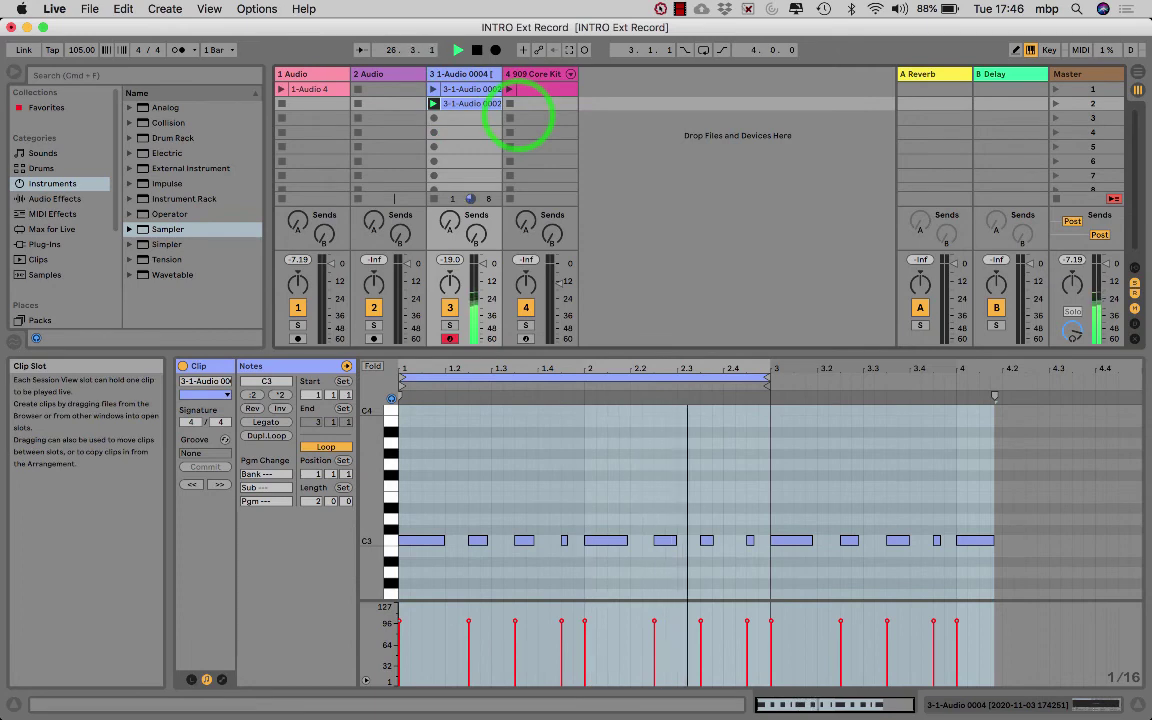
{"action": "left_click", "coordinate": [511, 89]}
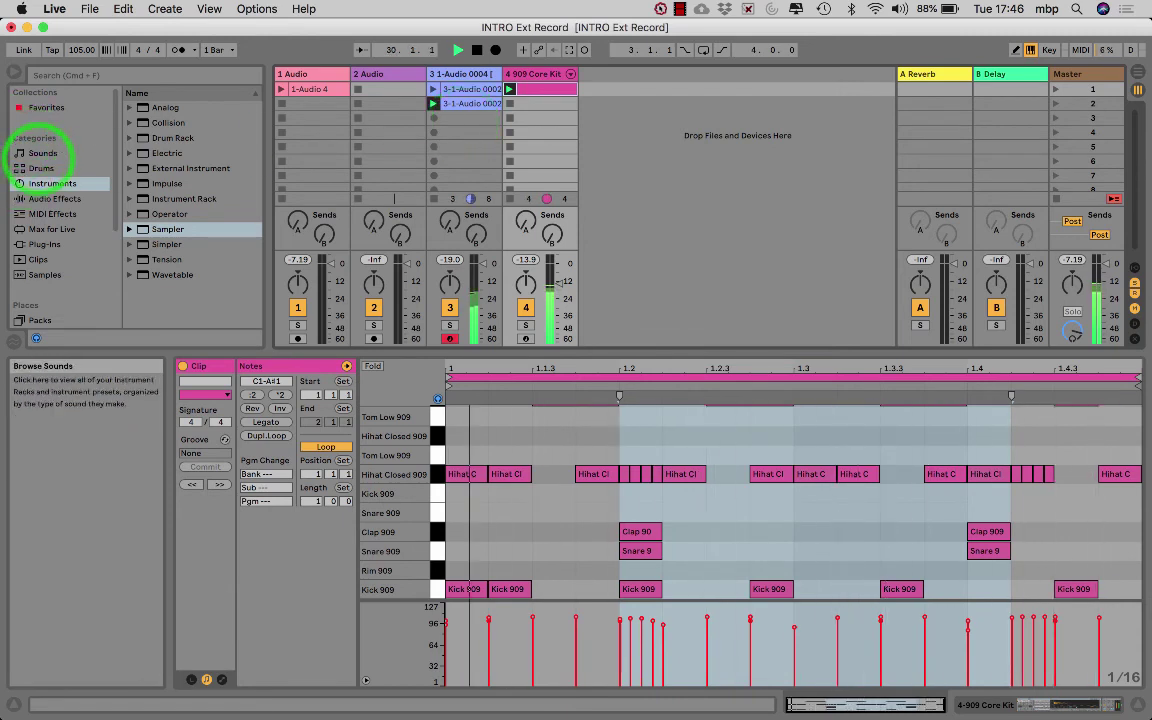
Add the Echo audio effect after Sampler on track 3 and set its feedback to 38%
{"action": "left_click", "coordinate": [40, 198]}
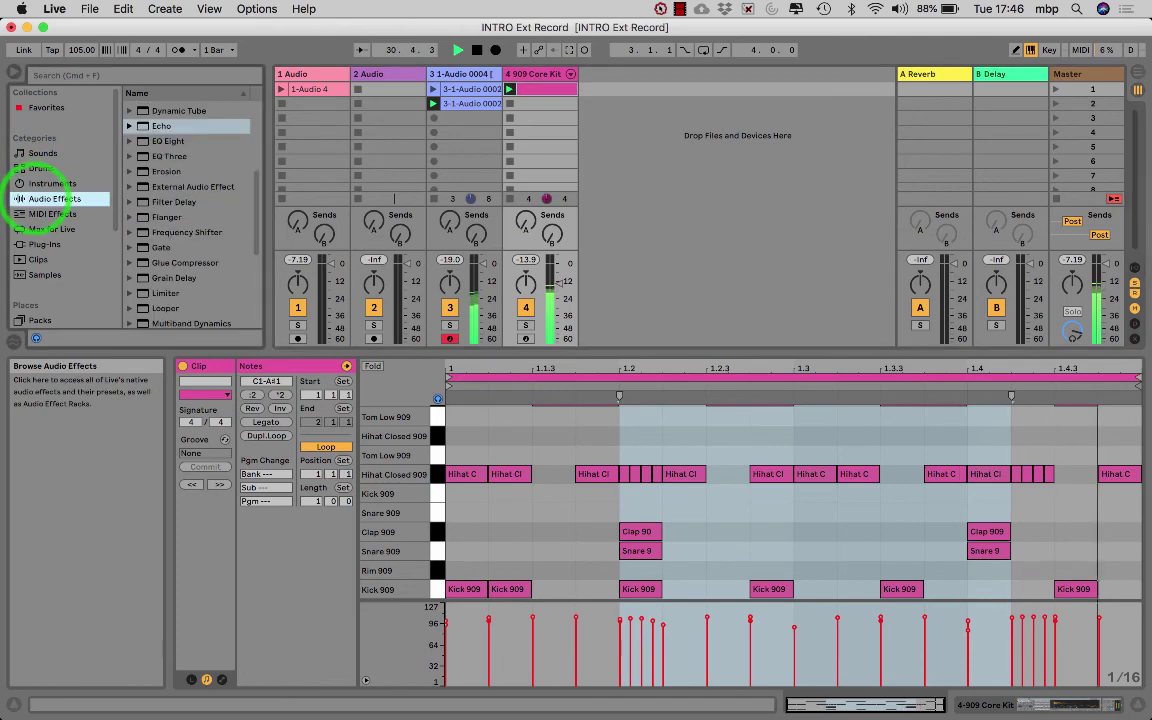
{"action": "scroll", "coordinate": [175, 125], "scroll_direction": "down", "scroll_amount": 5}
{"action": "left_click", "coordinate": [210, 128]}
{"action": "left_click_drag", "start_coordinate": [210, 128], "coordinate": [457, 154]}
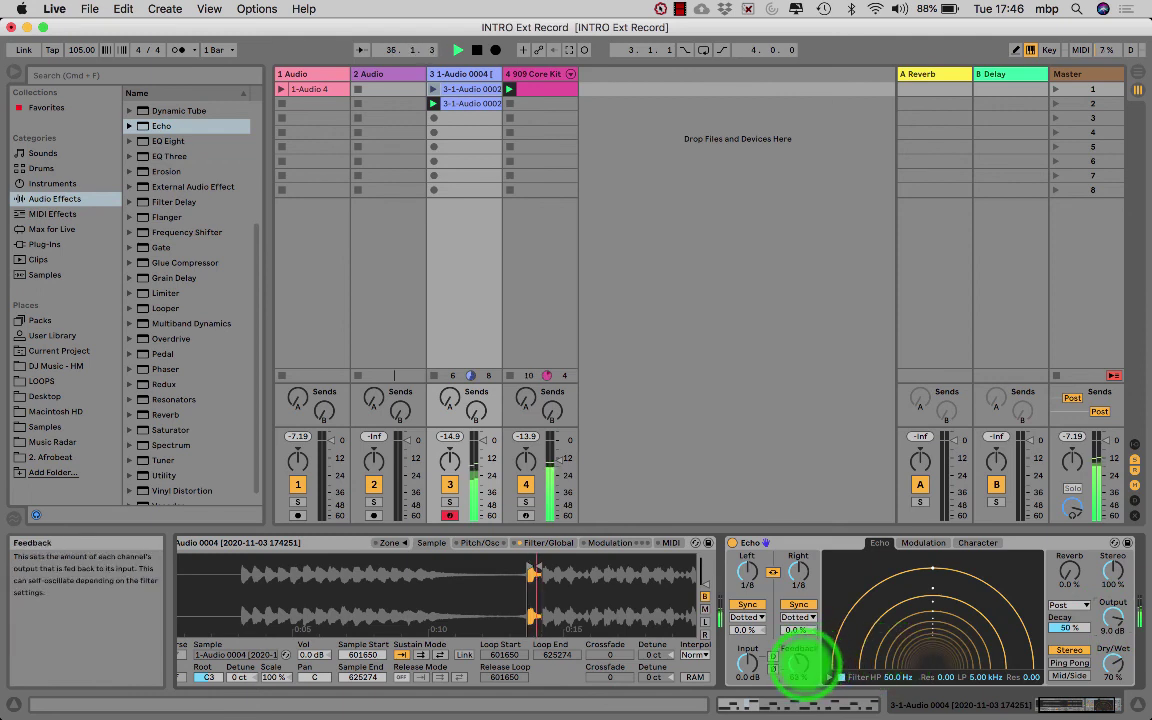
{"action": "left_click_drag", "start_coordinate": [800, 663], "coordinate": [800, 663]}
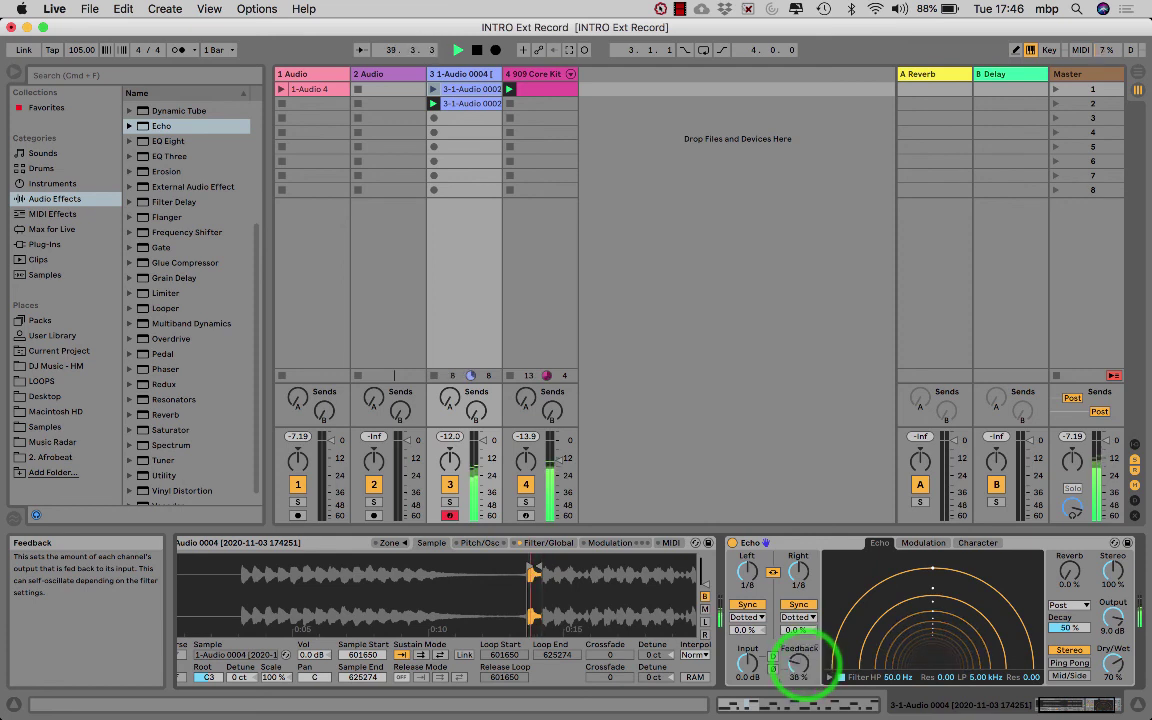
Stop the playing clips on the 909 Core Kit track and on track 3
{"action": "left_click", "coordinate": [510, 103]}
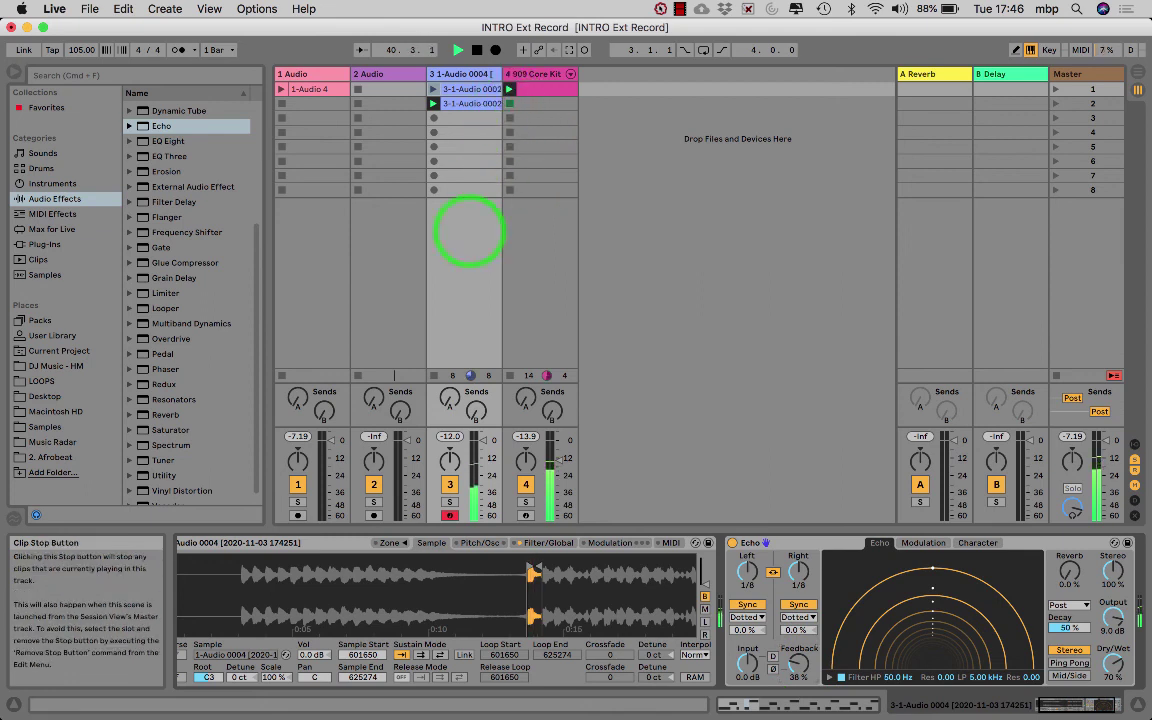
{"action": "left_click", "coordinate": [433, 375]}
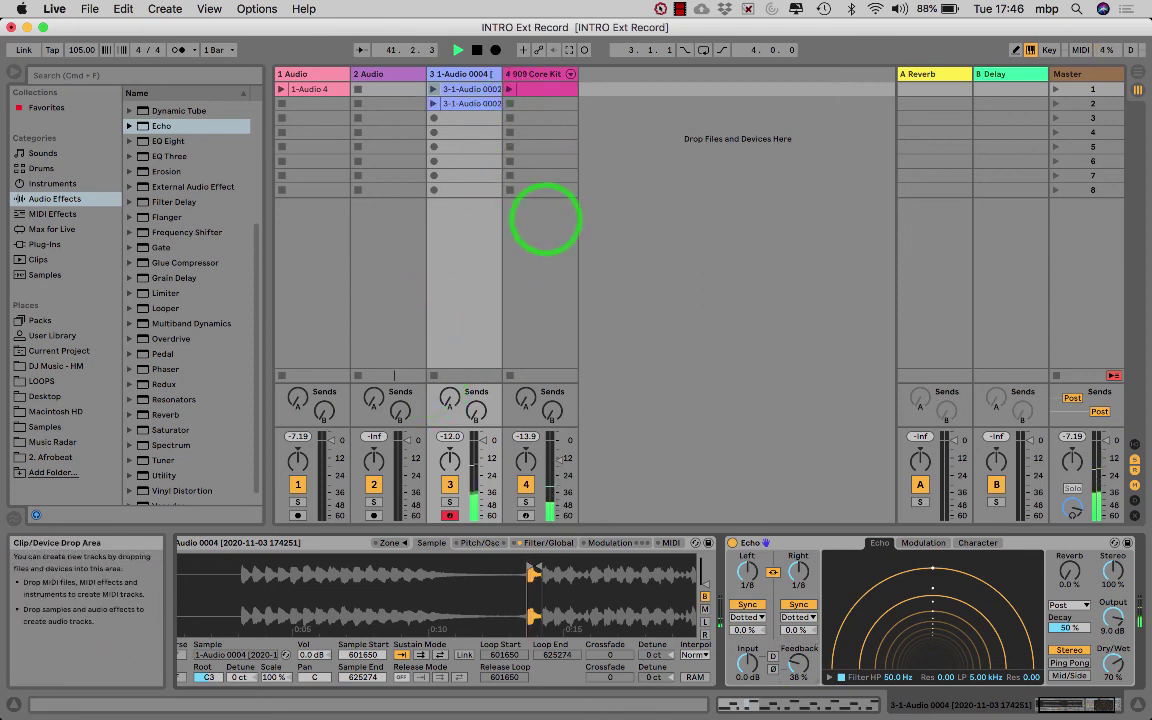